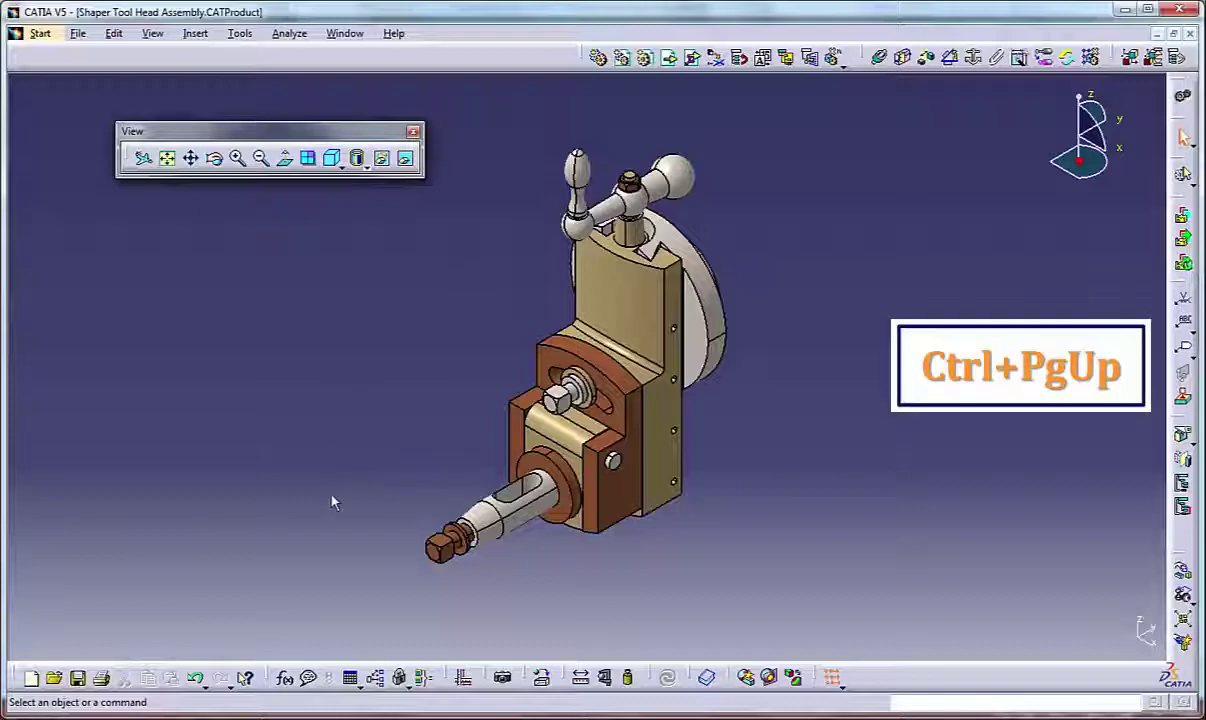
Zoom in twice on the assembly, back out once, then zoom freely by dragging.
key(ctrl+Page_Up)
key(ctrl+Page_Up)
key(ctrl+Page_Up)
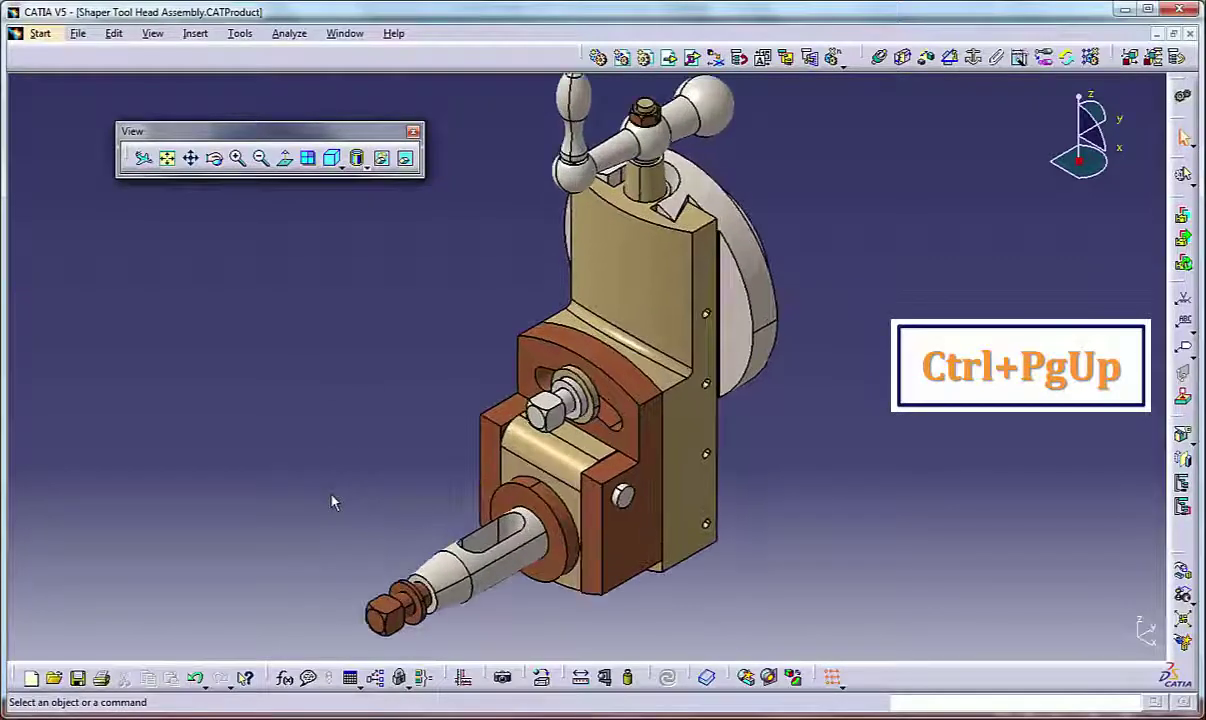
key(ctrl+Page_Up)
key(ctrl+Page_Up)
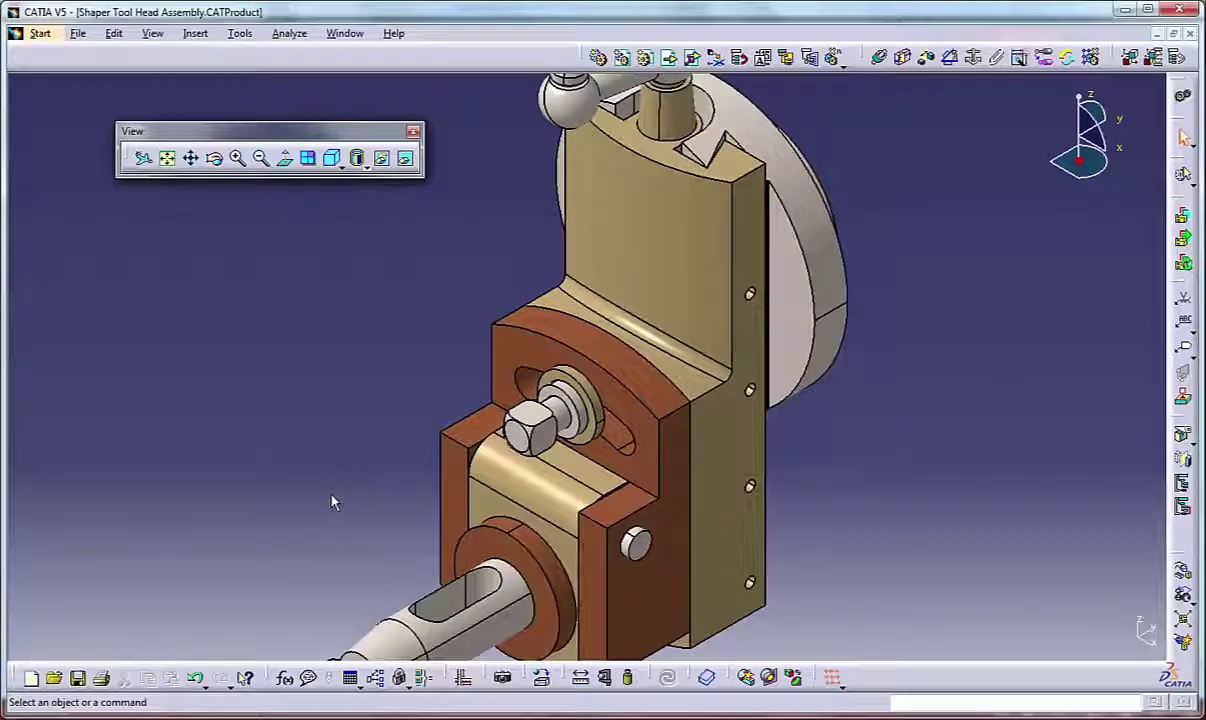
key(ctrl+Page_Down)
key(ctrl+Page_Down)
key(ctrl+Page_Down)
key(ctrl+Page_Down)
key(ctrl+Page_Down)
key(ctrl+Page_Down)
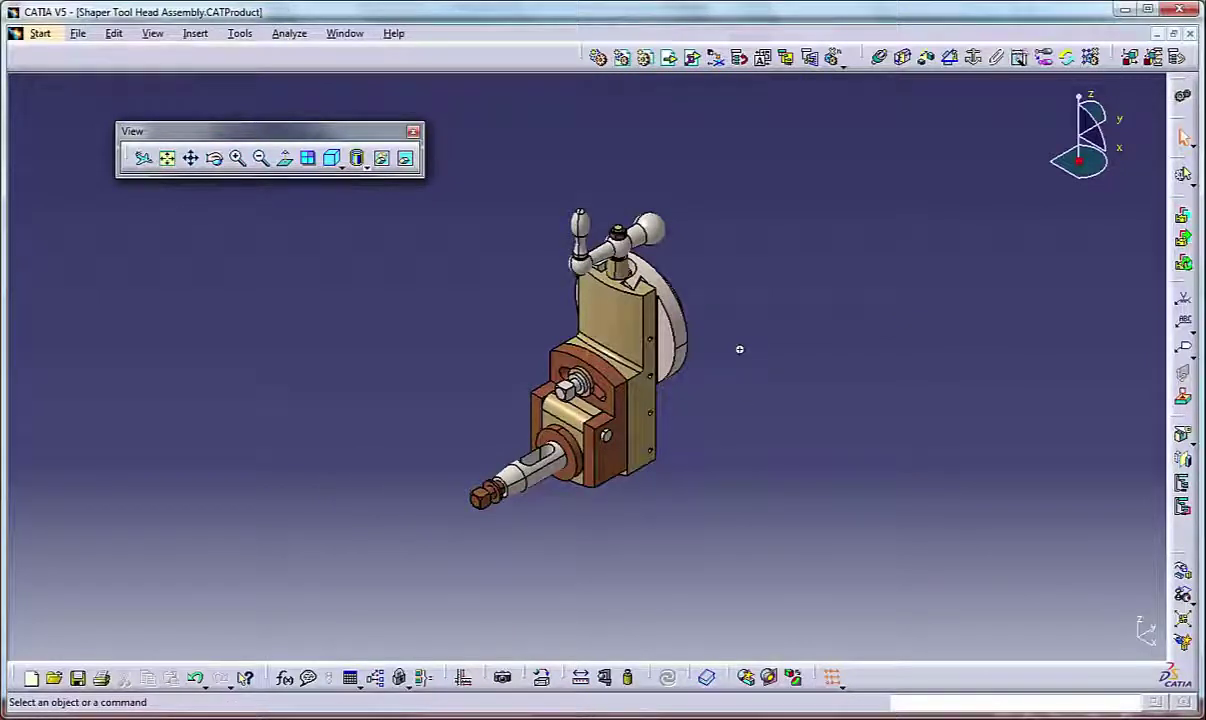
middle_drag(739, 349, 746, 312)
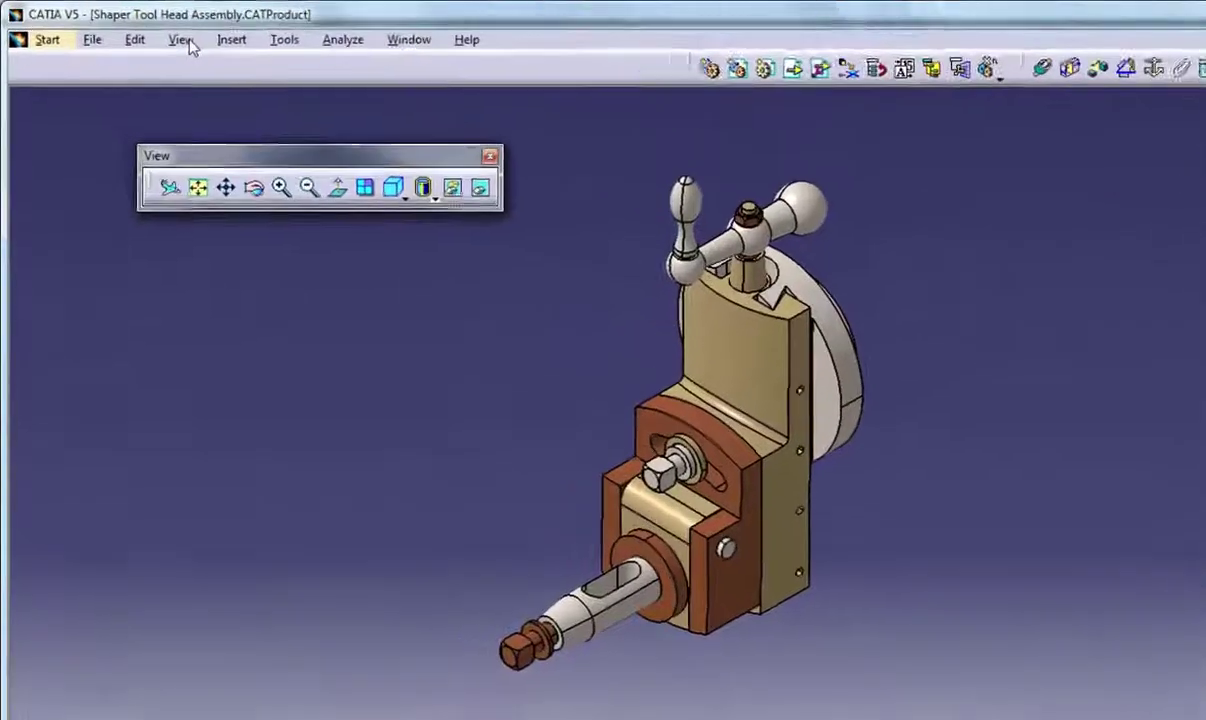
Use Zoom Area to magnify the clamping bolt, then rotate and zoom back out.
click(152, 33)
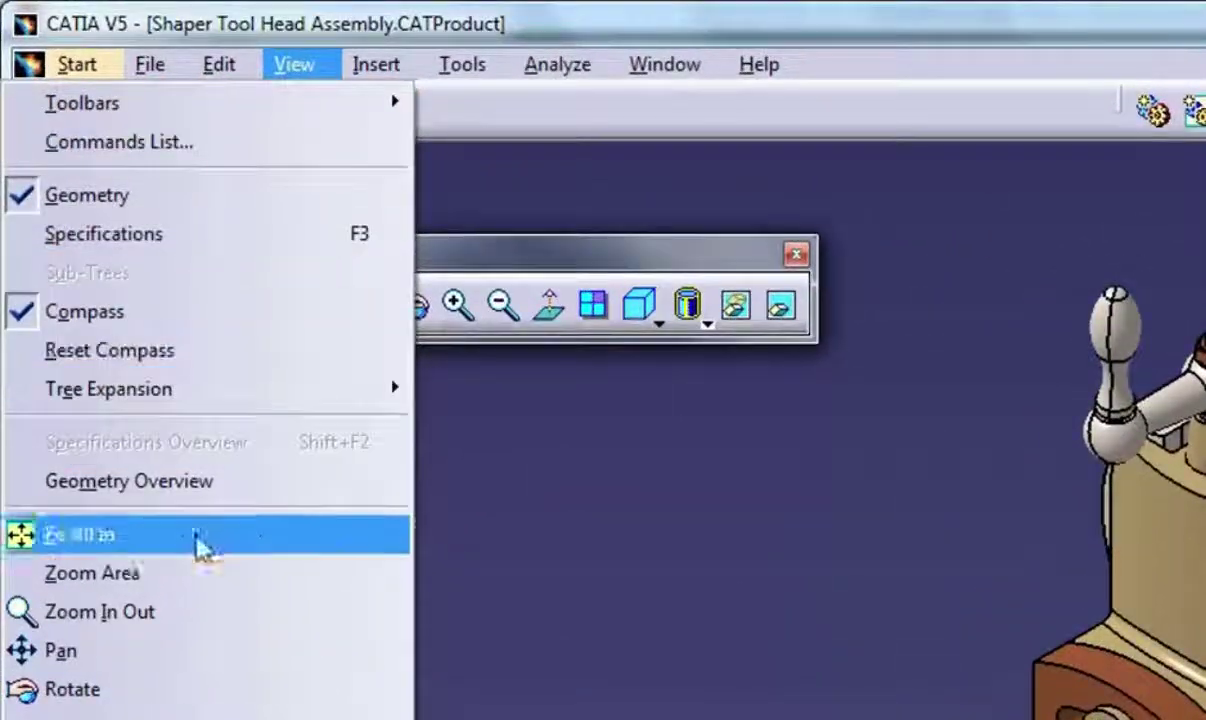
click(189, 570)
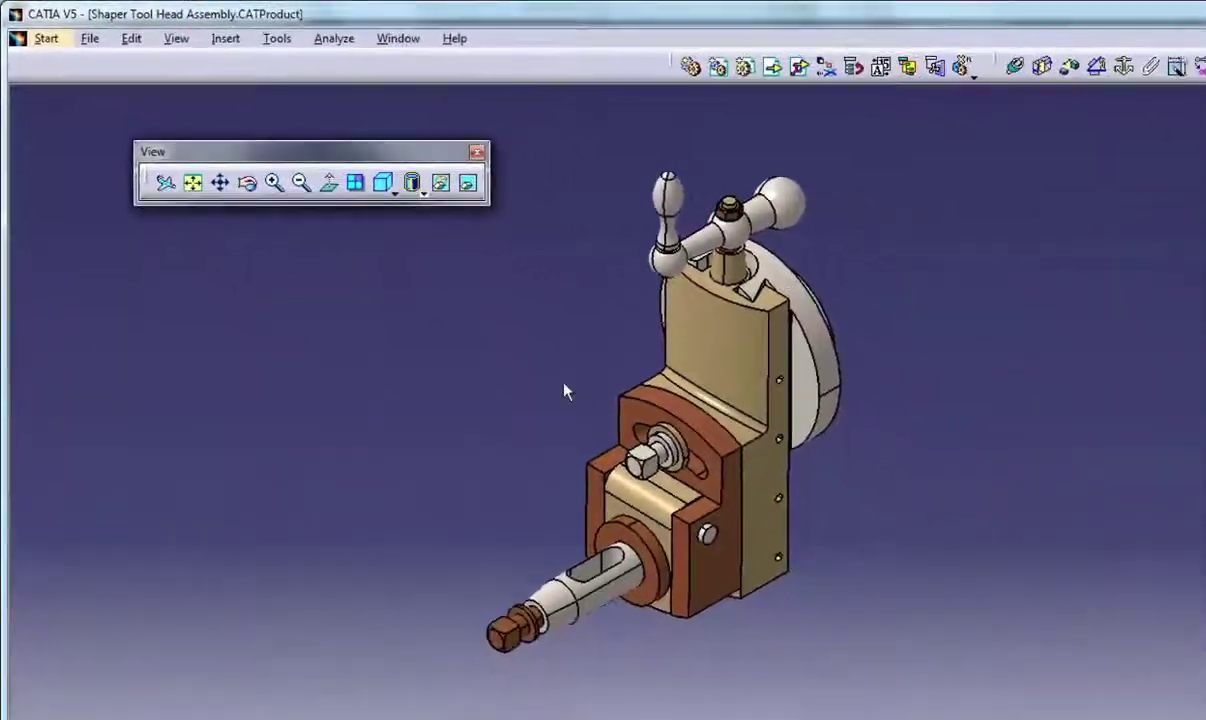
drag(752, 509, 1023, 710)
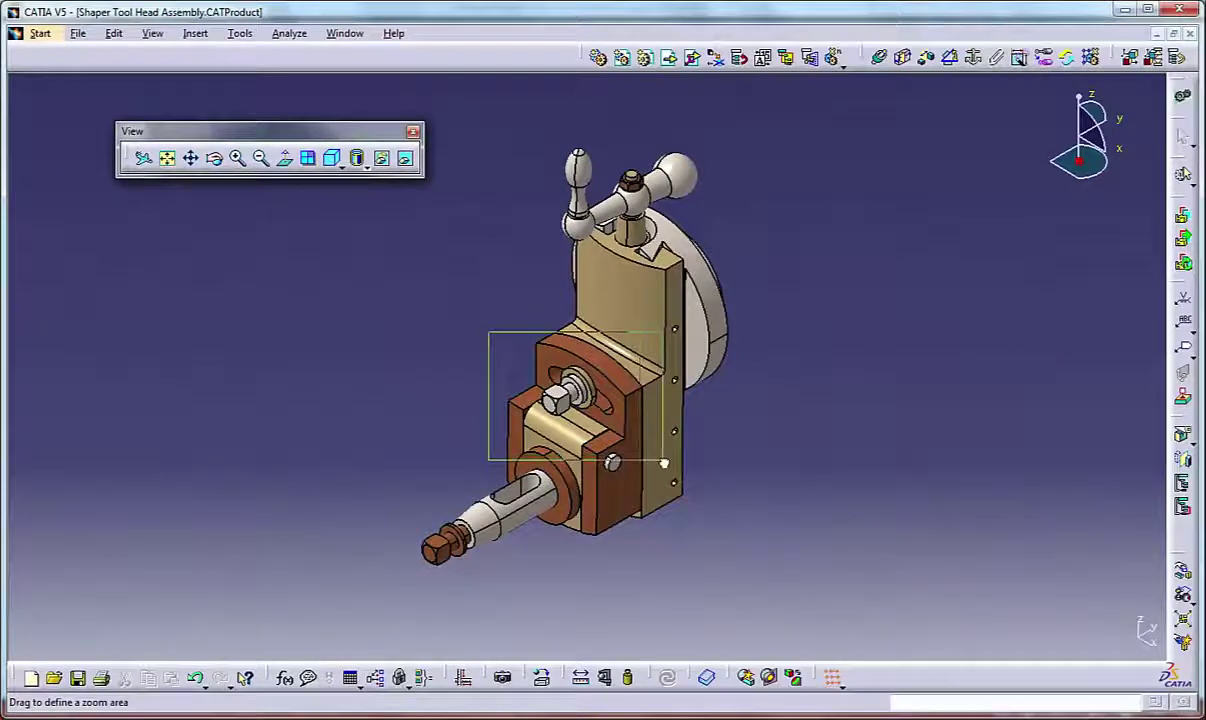
drag(664, 462, 665, 462)
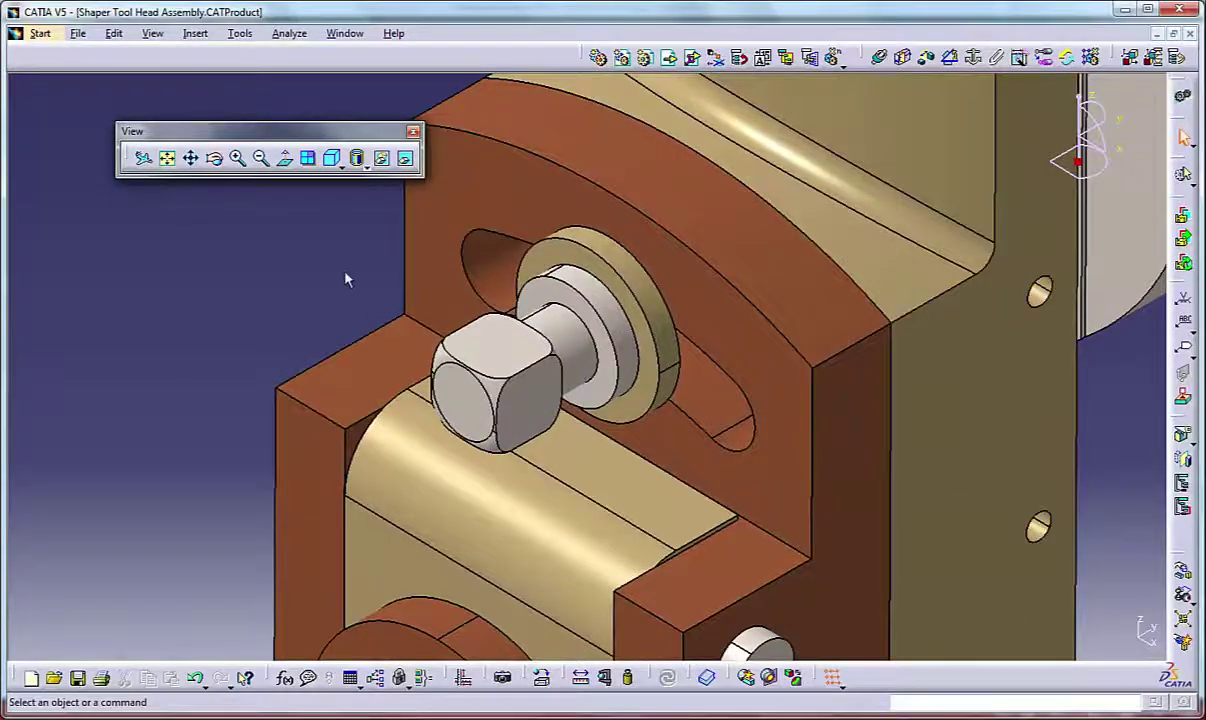
middle_drag(347, 270, 332, 442)
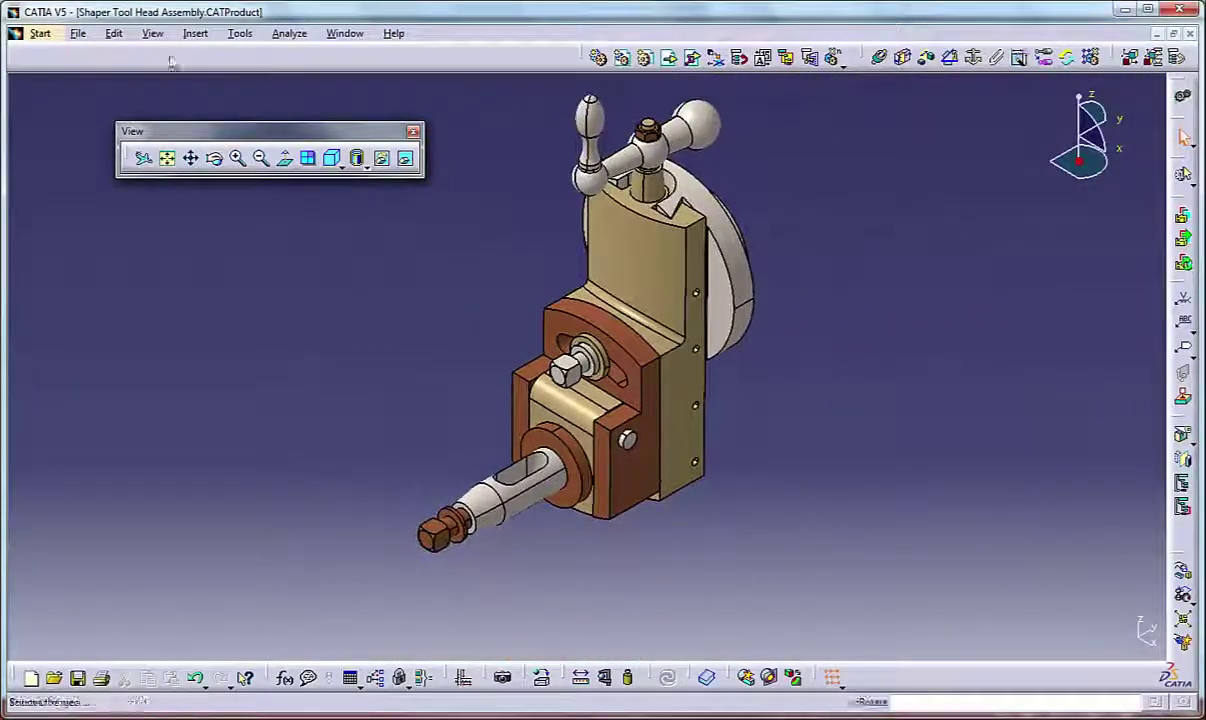
Shrink and enlarge the assembly with Zoom In Out, then apply Fit All In.
click(152, 33)
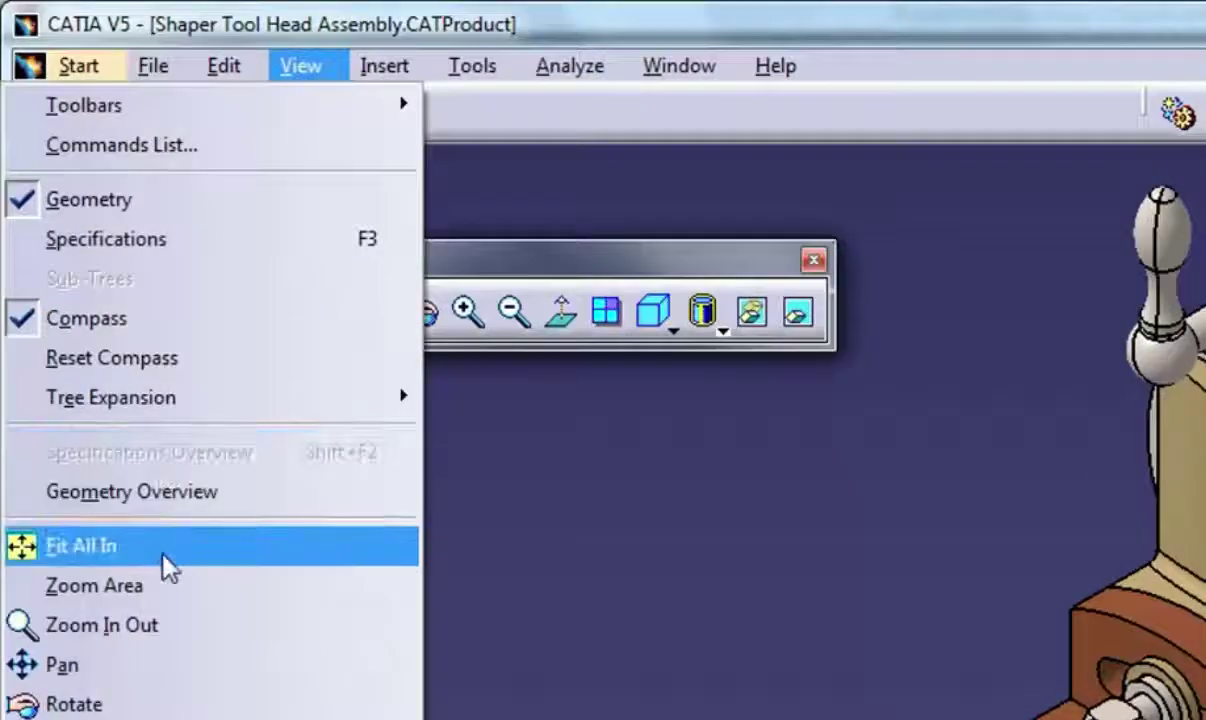
click(183, 627)
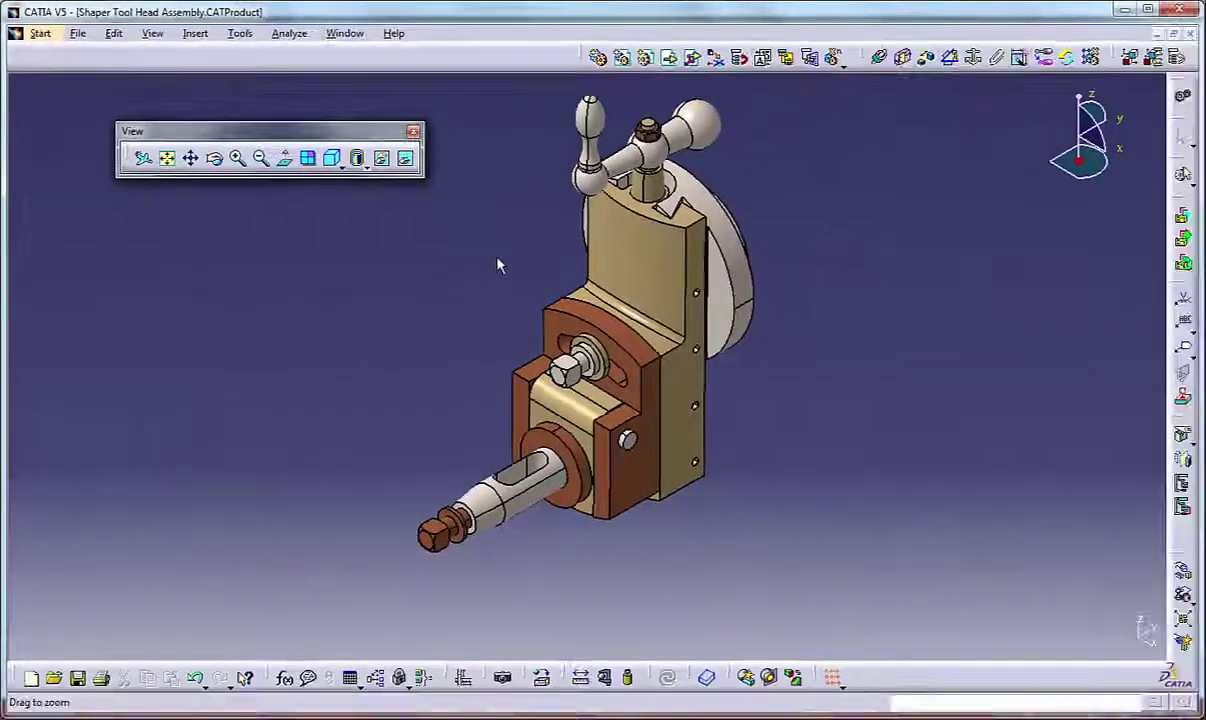
mouse_move(499, 265)
mouse_down()
mouse_move(468, 378)
mouse_move(487, 316)
mouse_move(493, 178)
mouse_move(460, 364)
mouse_move(490, 223)
mouse_move(484, 284)
mouse_up()
click(152, 33)
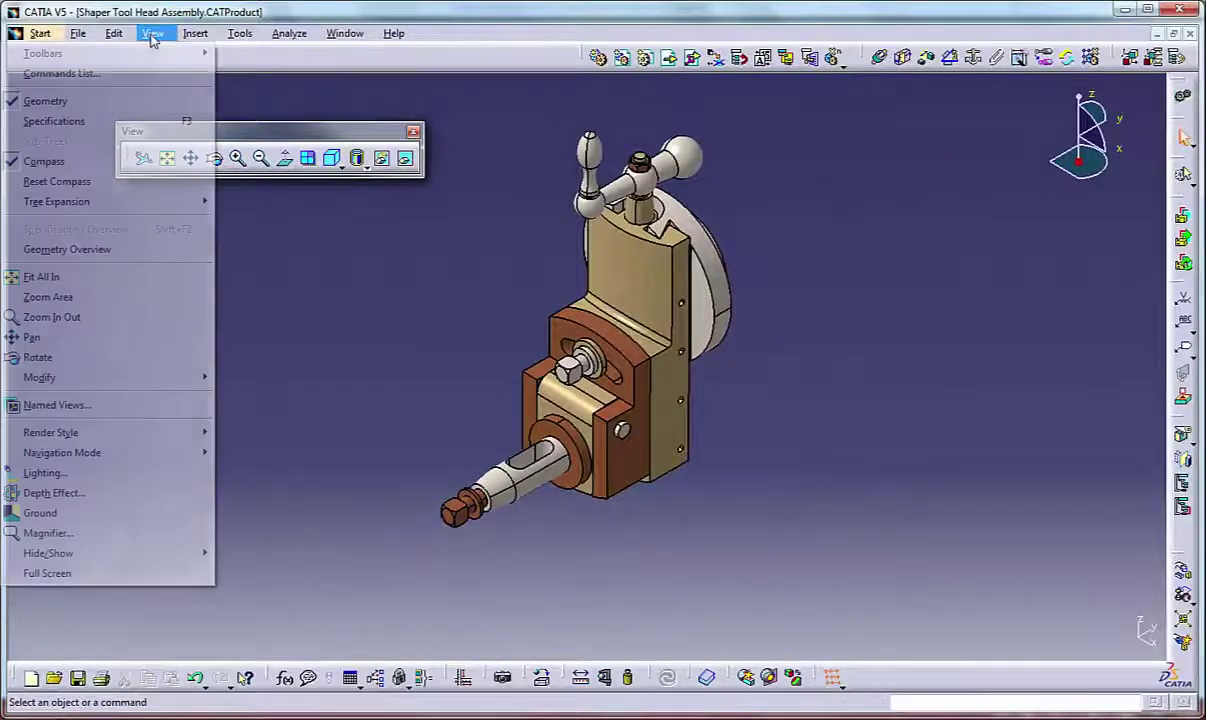
click(45, 277)
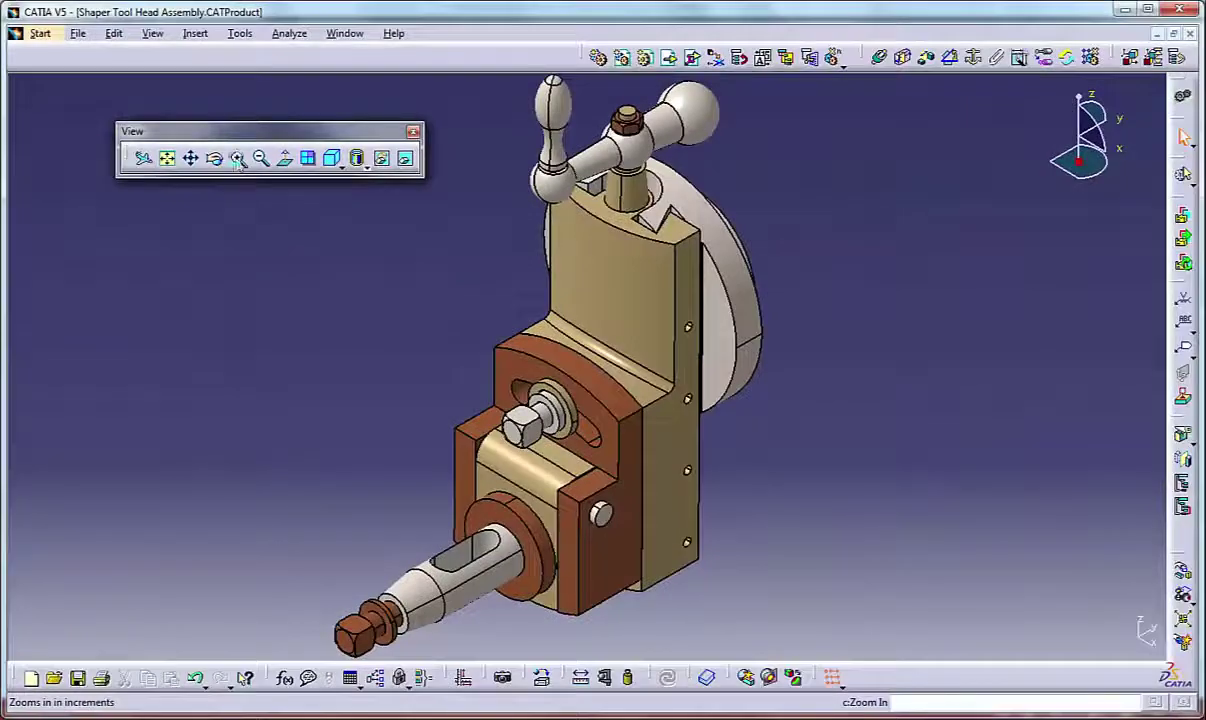
Zoom in three steps on the clamp, then zoom out three steps.
click(238, 162)
click(238, 162)
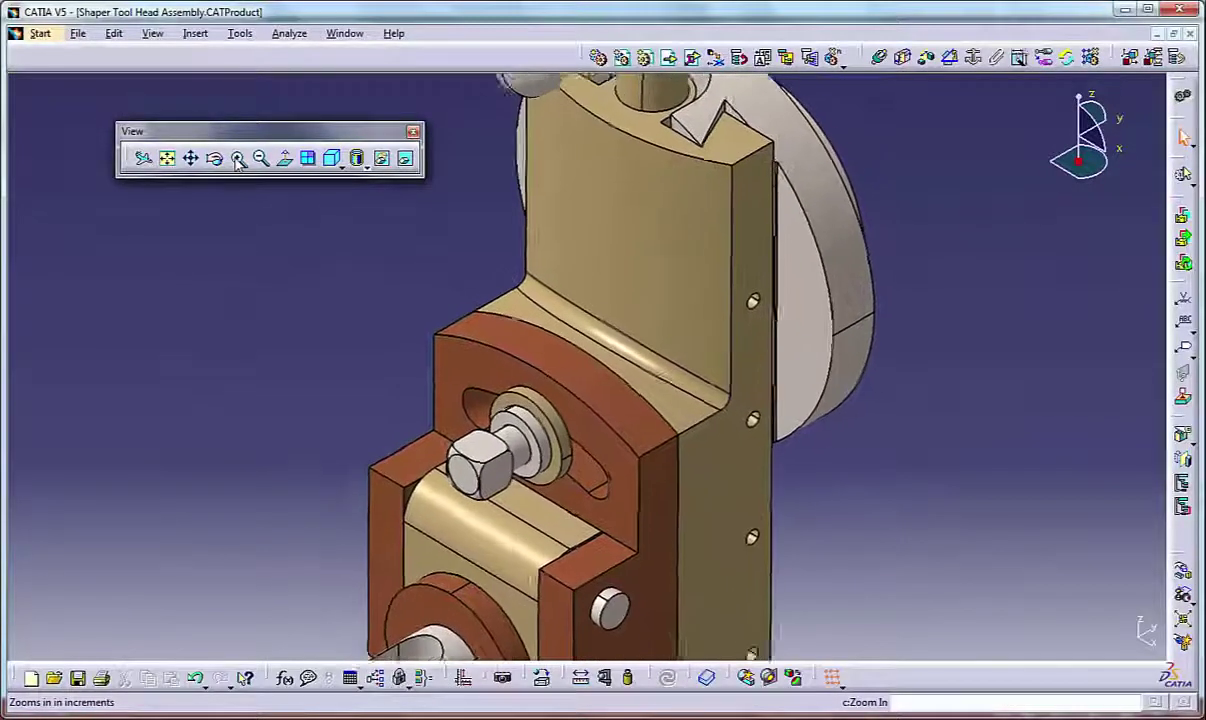
click(238, 162)
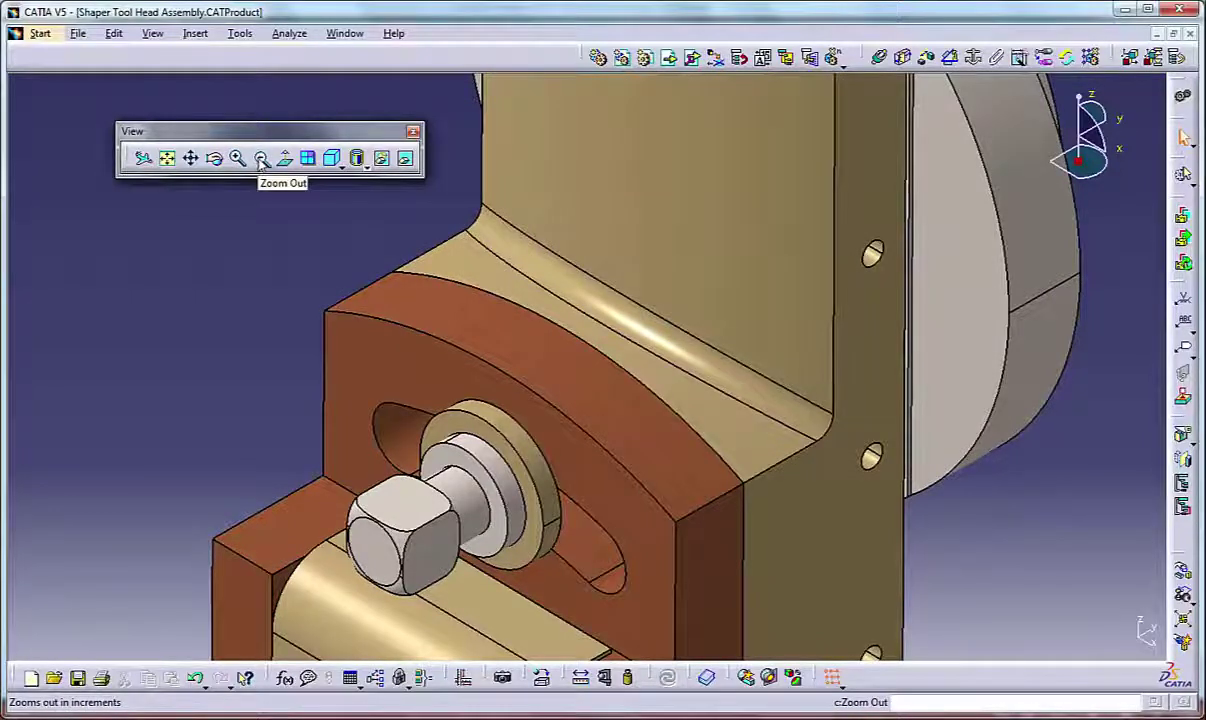
click(260, 160)
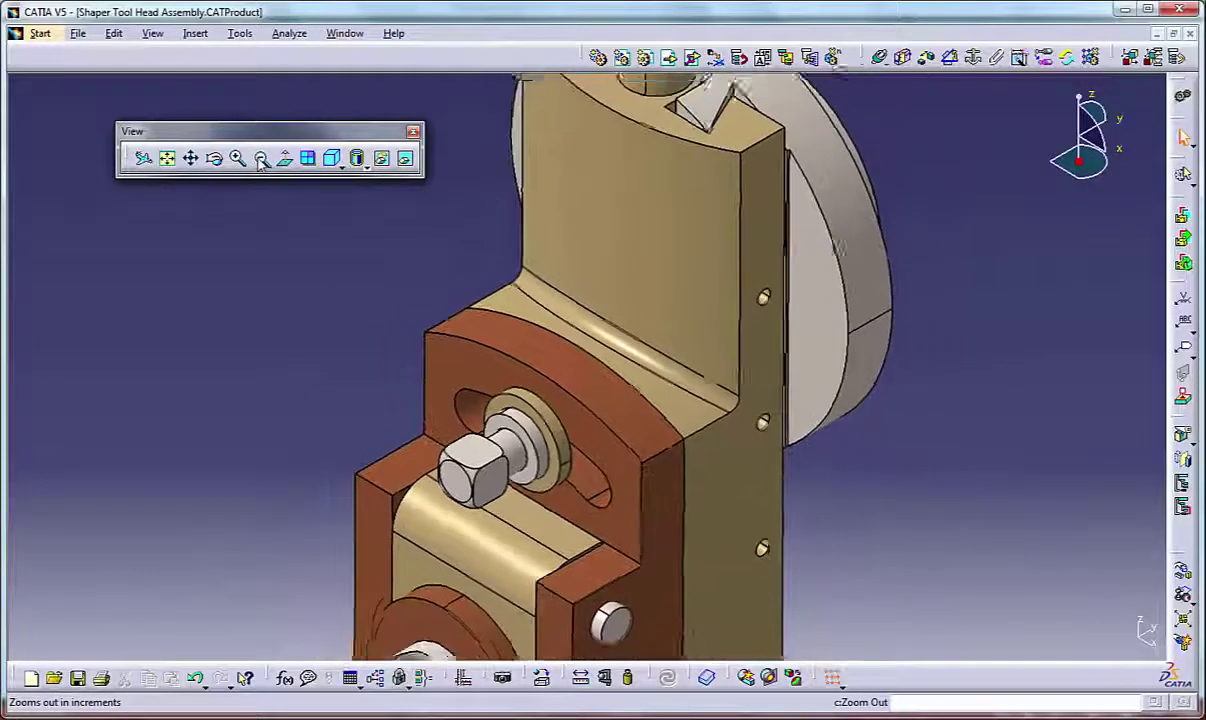
click(260, 160)
click(260, 160)
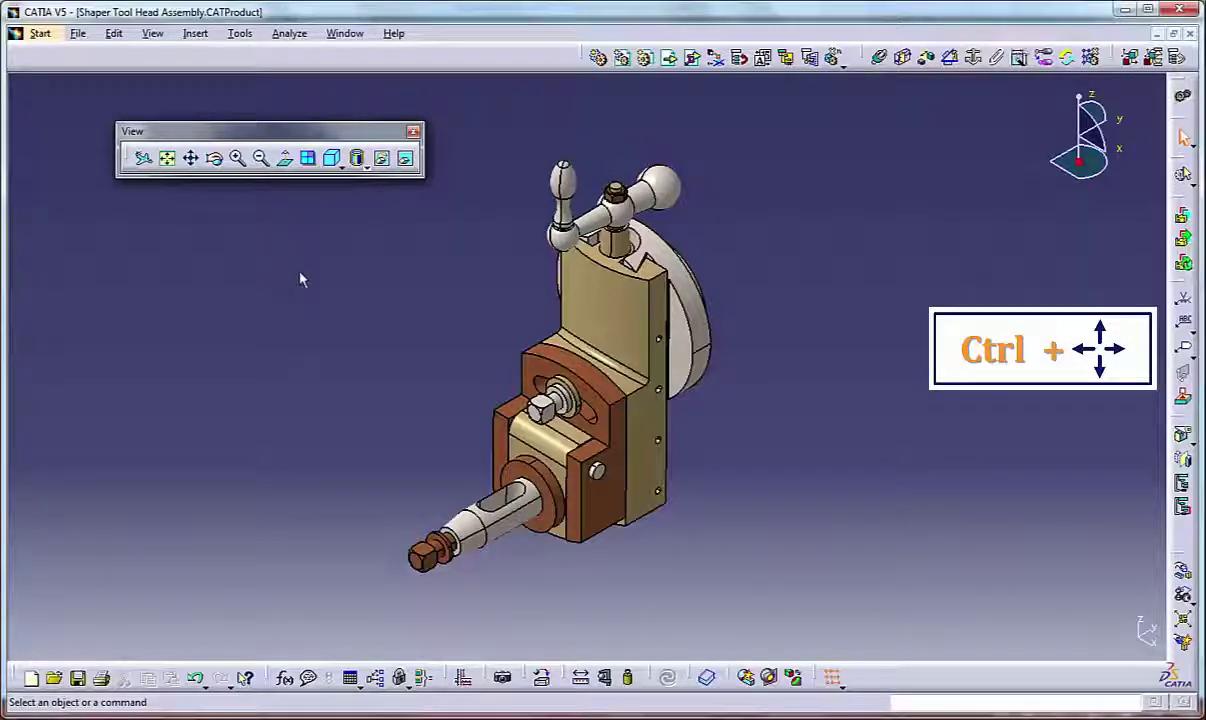
Pan the assembly left, right, up and down with Ctrl+arrows, ending shifted right.
key(ctrl+Left)
key(ctrl+Left)
key(ctrl+Left)
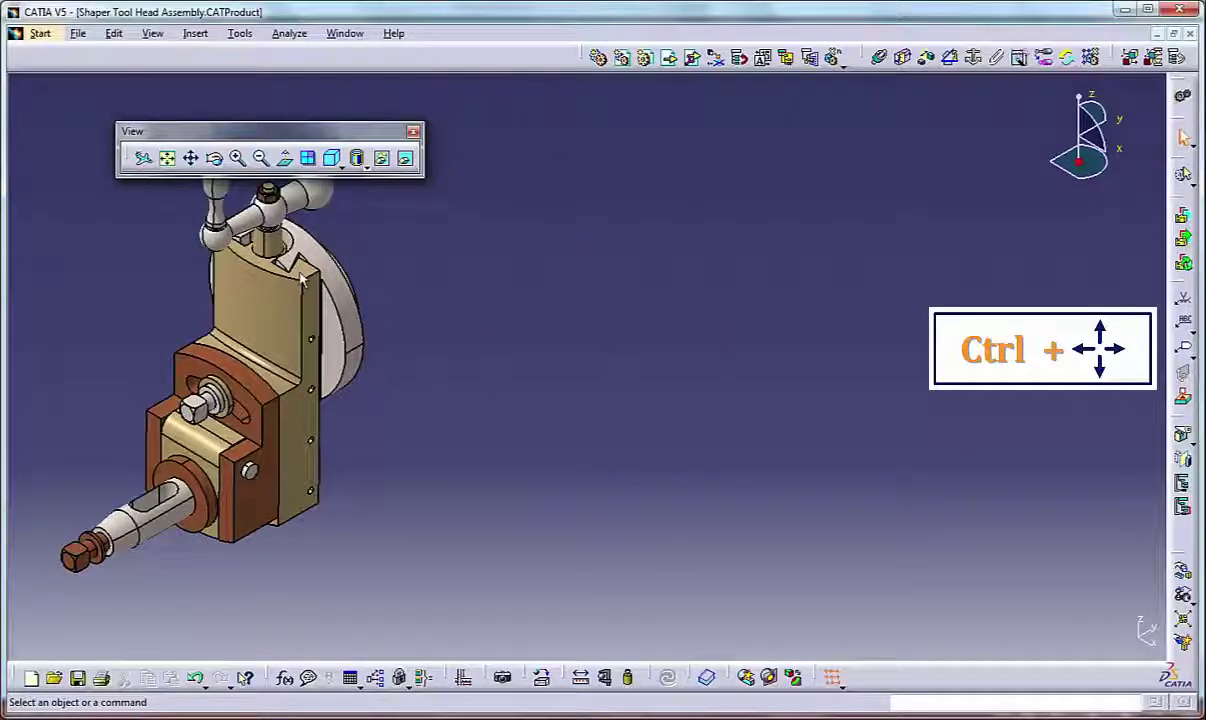
key(ctrl+Right)
key(ctrl+Right)
key(ctrl+Right)
key(ctrl+Right)
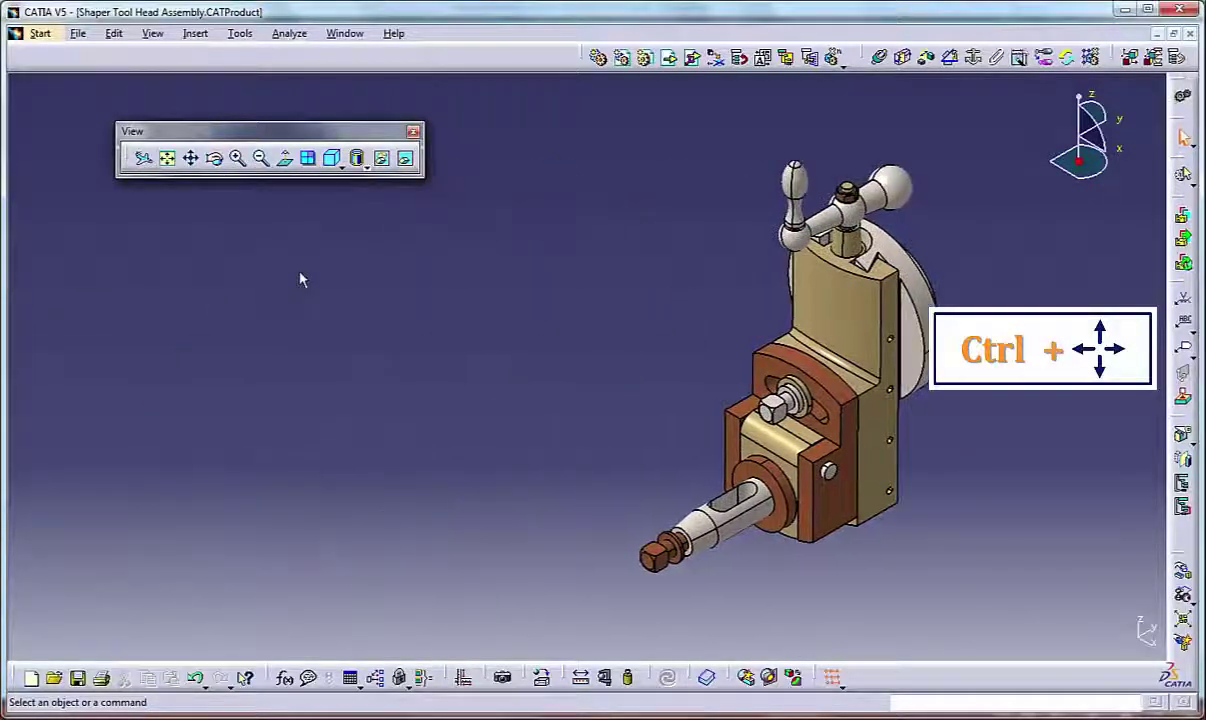
key(ctrl+Up)
key(ctrl+Up)
key(ctrl+Up)
key(ctrl+Down)
key(ctrl+Down)
key(ctrl+Down)
key(ctrl+Down)
key(ctrl+Left)
key(ctrl+Left)
key(ctrl+Left)
key(ctrl+Left)
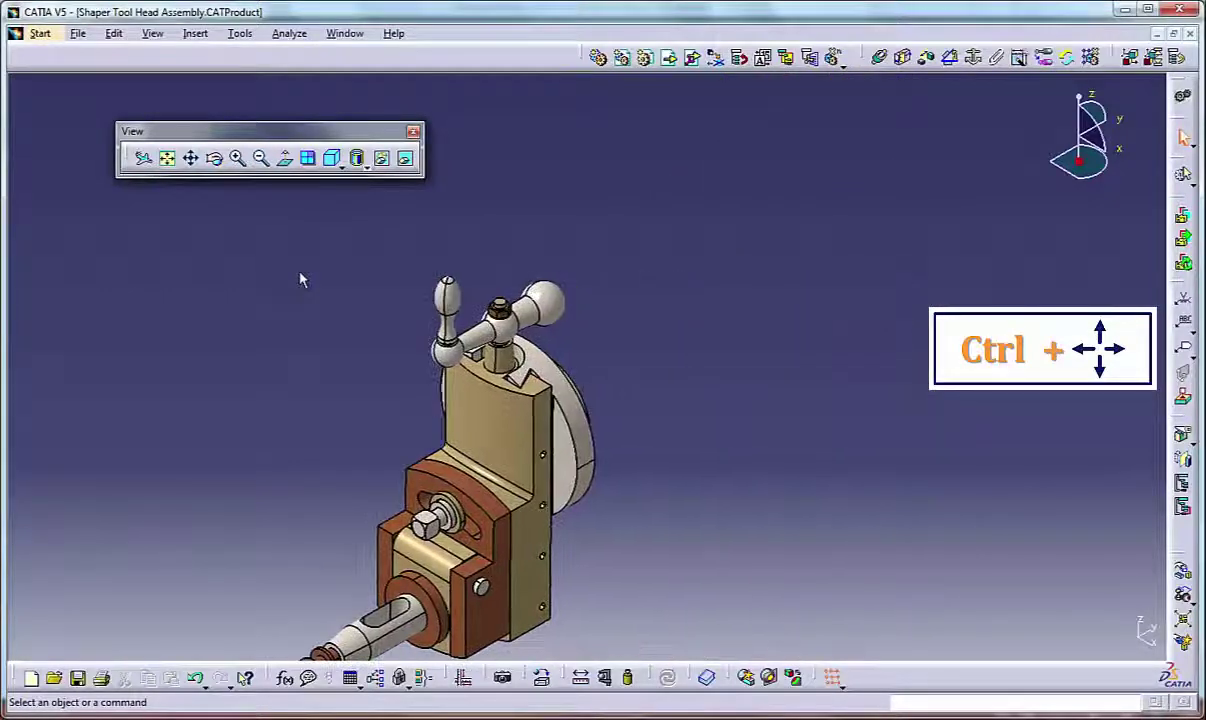
key(ctrl+Up)
key(ctrl+Up)
key(ctrl+Right)
key(ctrl+Right)
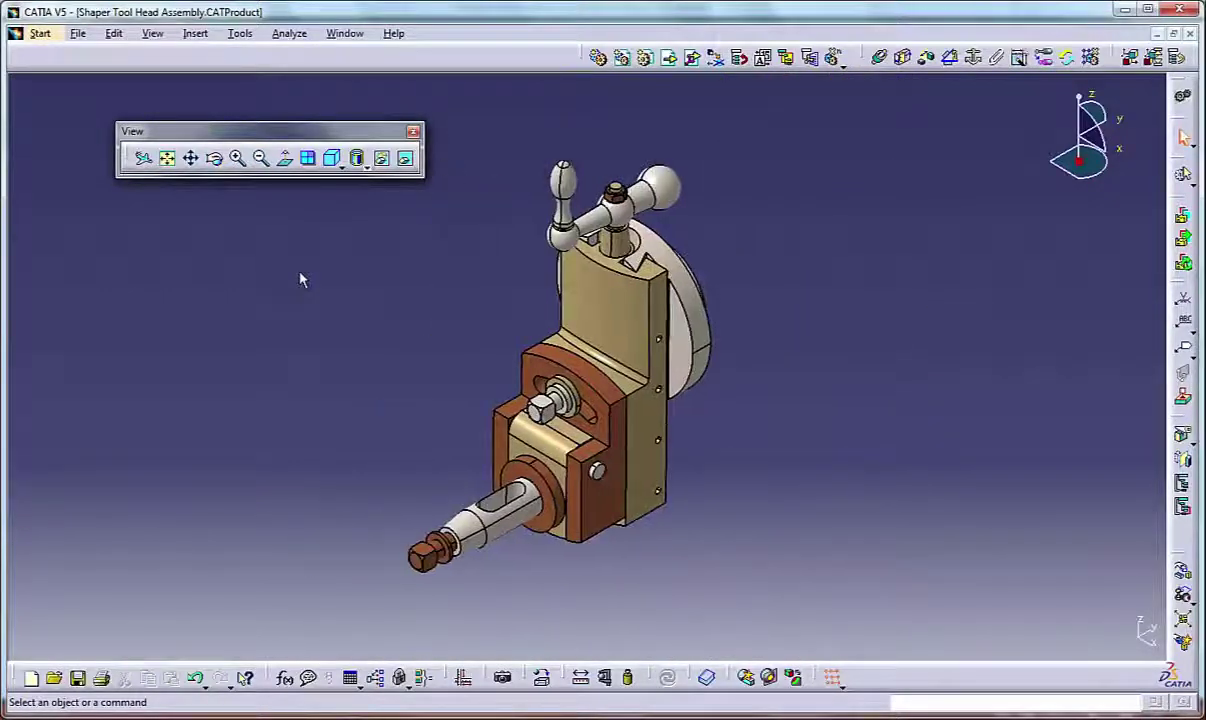
middle_drag(370, 303, 408, 259)
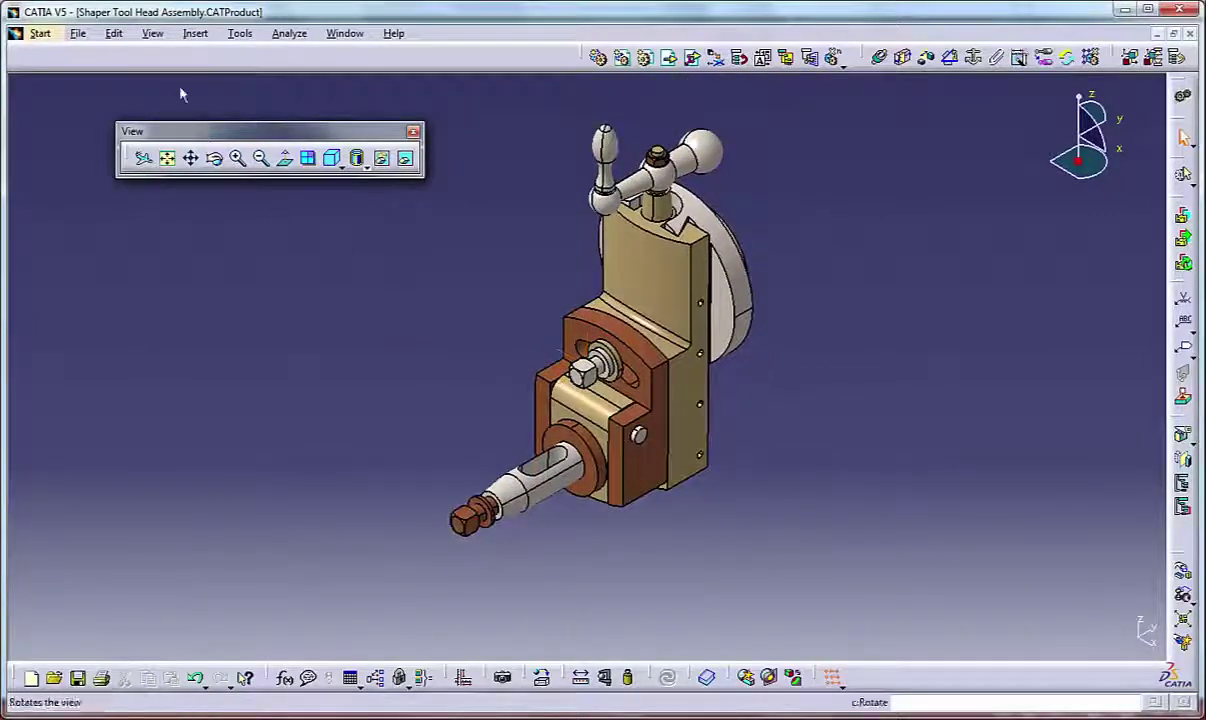
Pan the assembly with View > Pan, then with the Pan icon back toward centre.
click(153, 33)
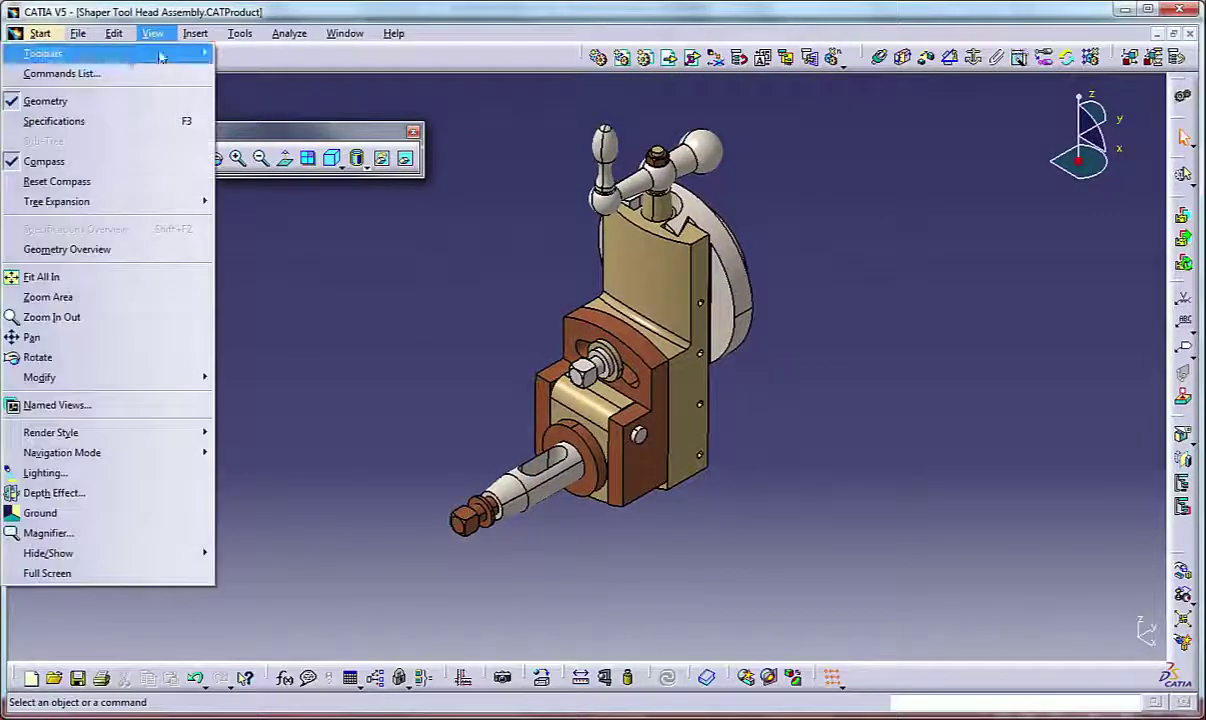
click(38, 337)
mouse_move(502, 327)
mouse_down()
mouse_move(167, 390)
mouse_move(180, 404)
mouse_move(571, 404)
mouse_move(686, 248)
mouse_move(439, 258)
mouse_move(651, 415)
mouse_move(677, 353)
mouse_move(627, 345)
mouse_up()
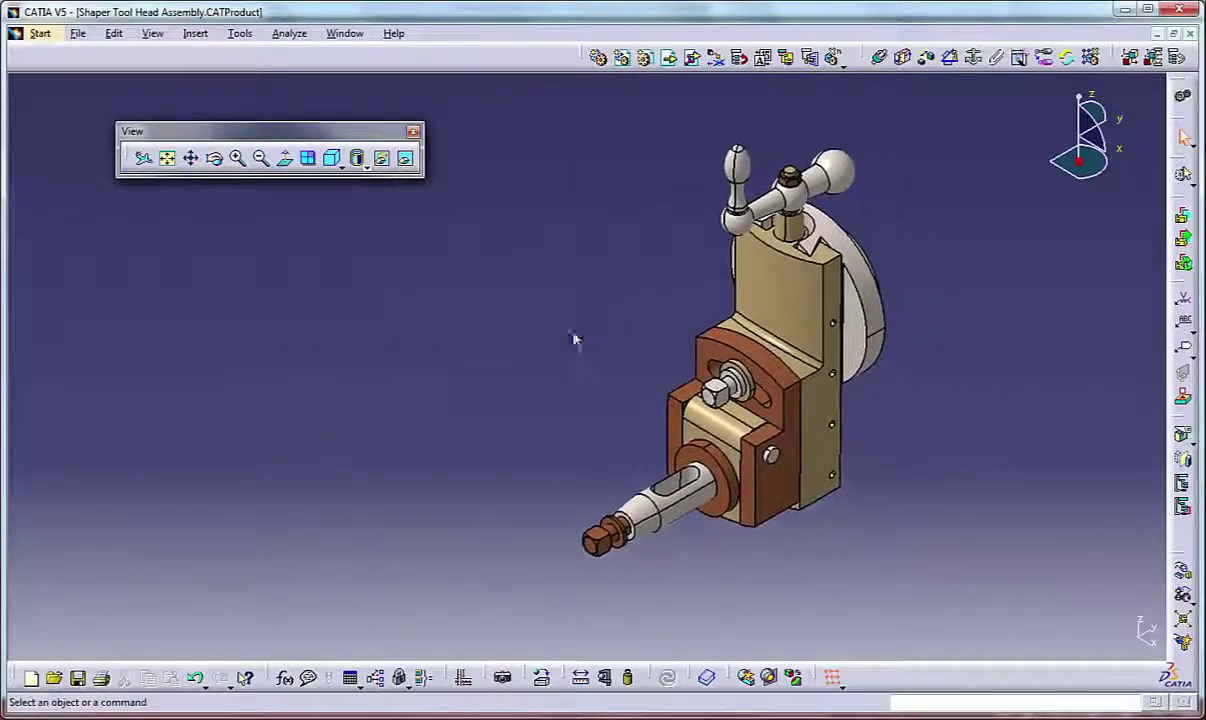
click(192, 160)
drag(660, 285, 527, 270)
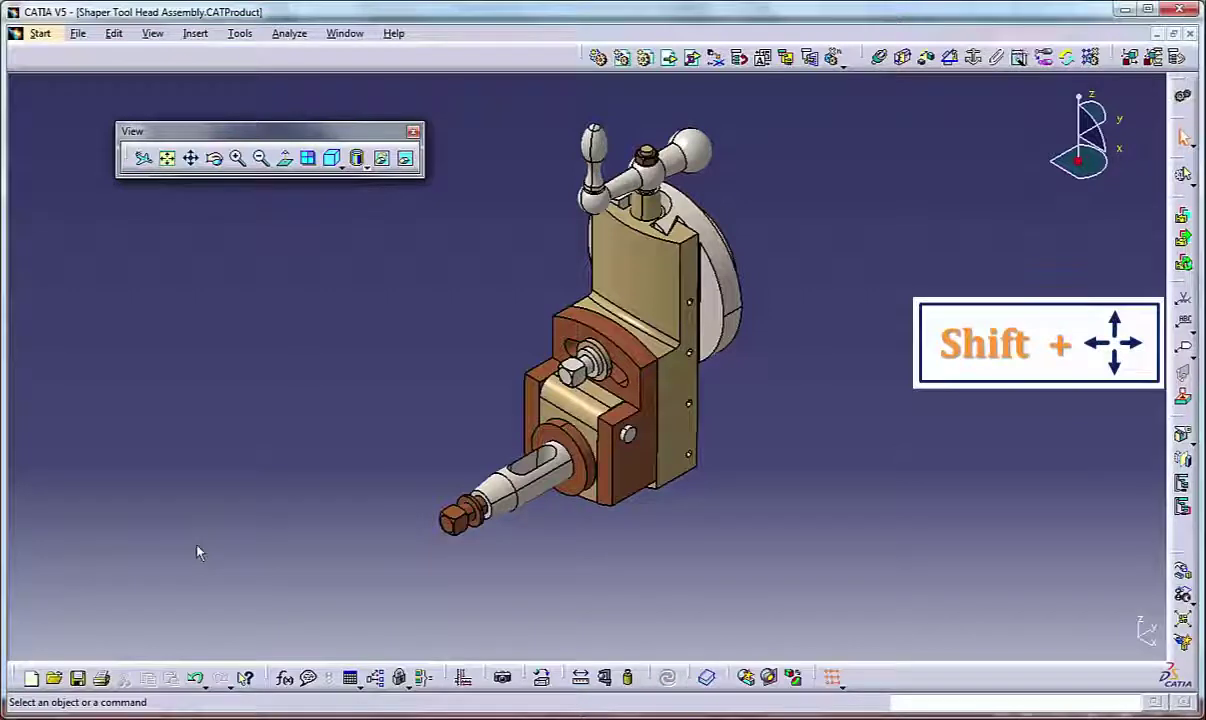
Rotate the assembly four steps with Shift+Left, tilting its top leftward.
key(shift+Left)
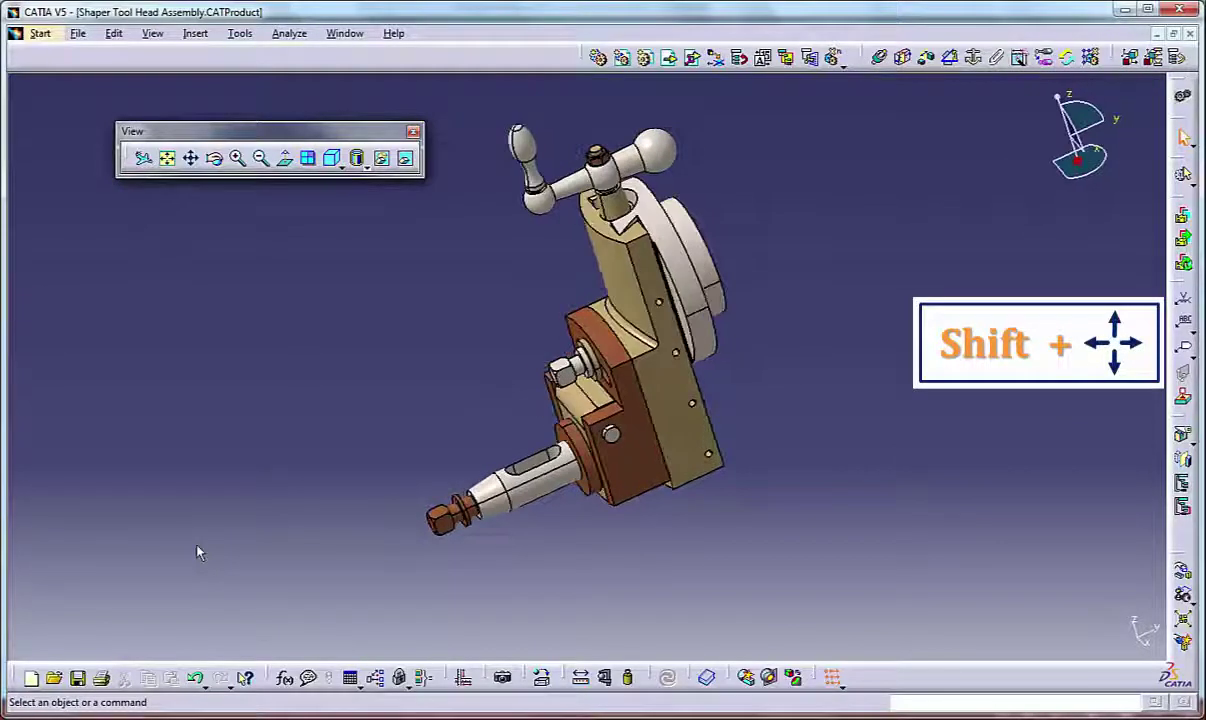
key(shift+Left)
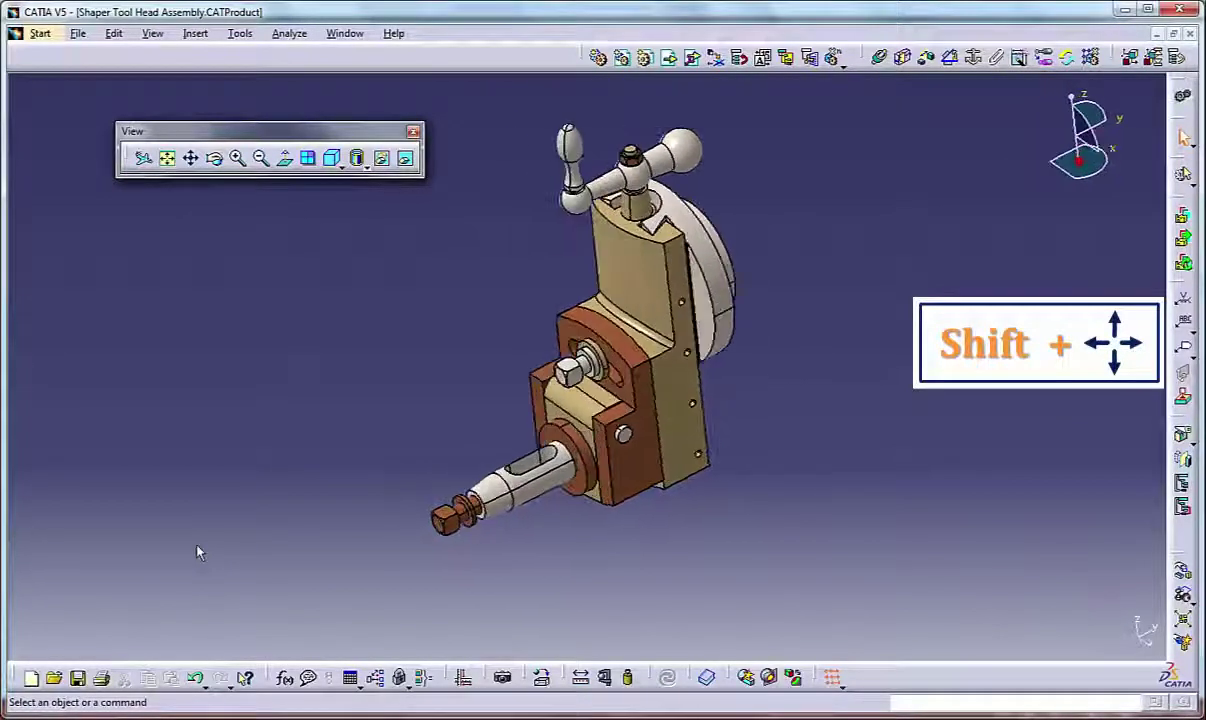
key(shift+Left)
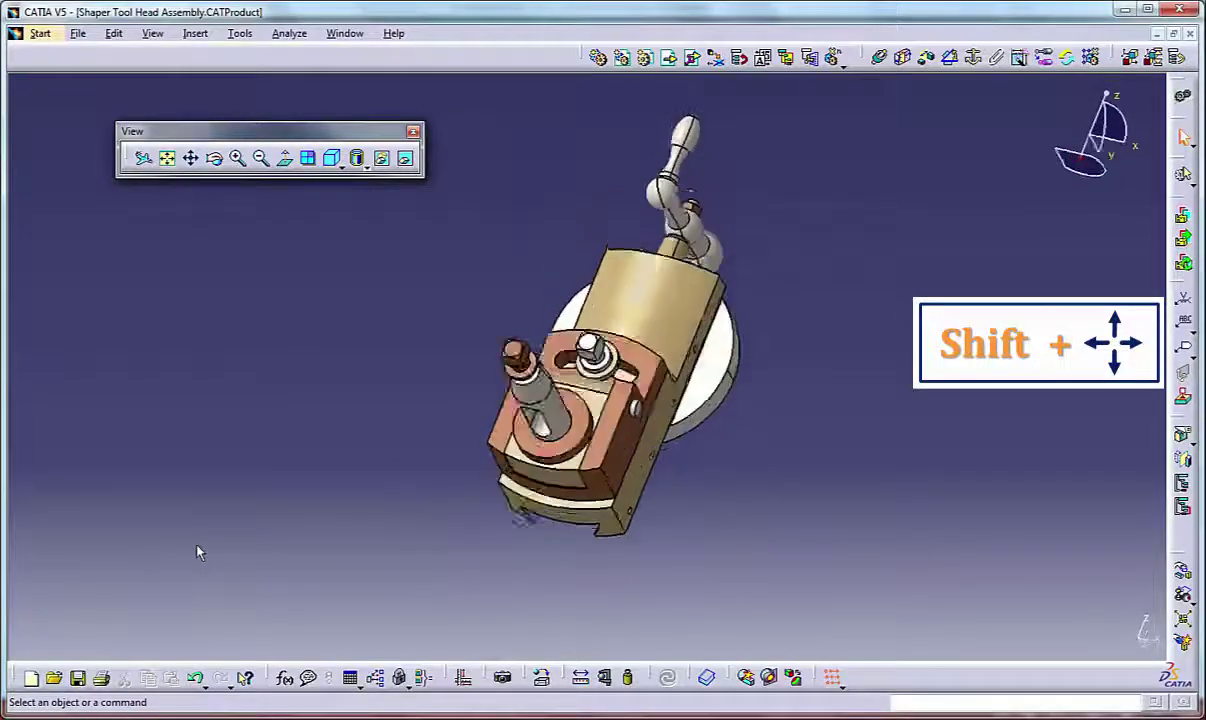
key(shift+Left)
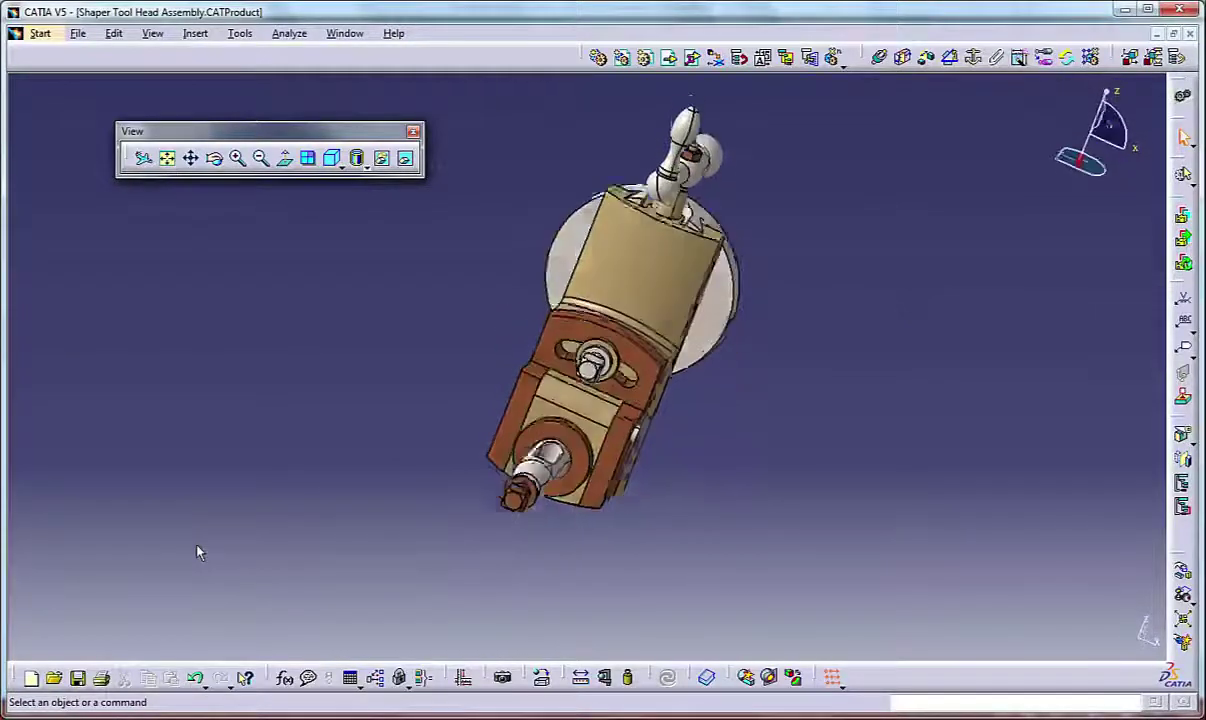
Rotate the assembly in the screen plane until the crank handle points right.
key(ctrl+shift+Left)
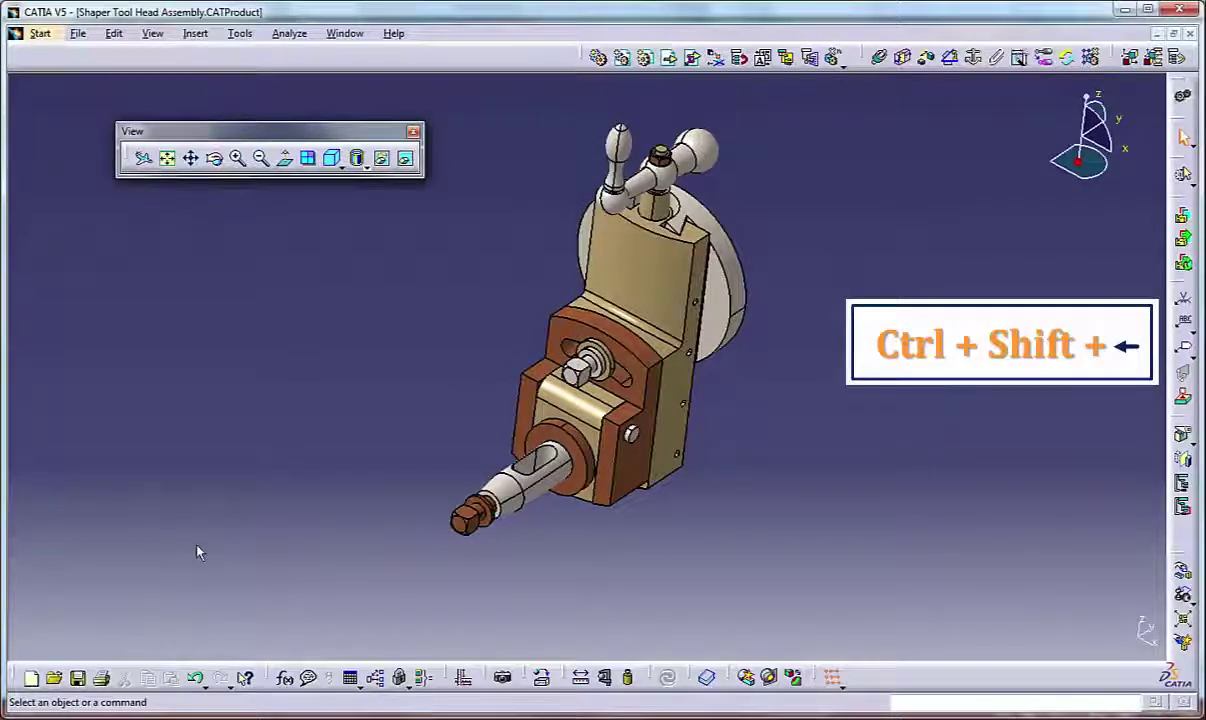
key(ctrl+shift+Left)
key(ctrl+shift+Left)
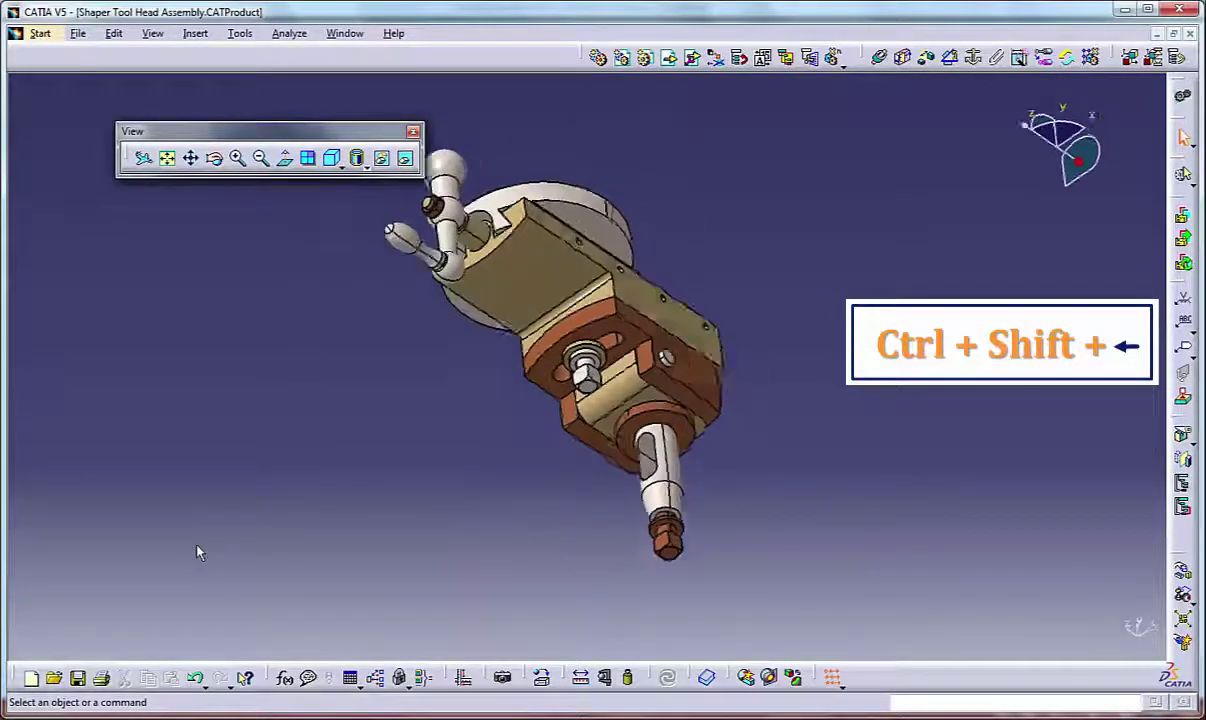
key(ctrl+shift+Right)
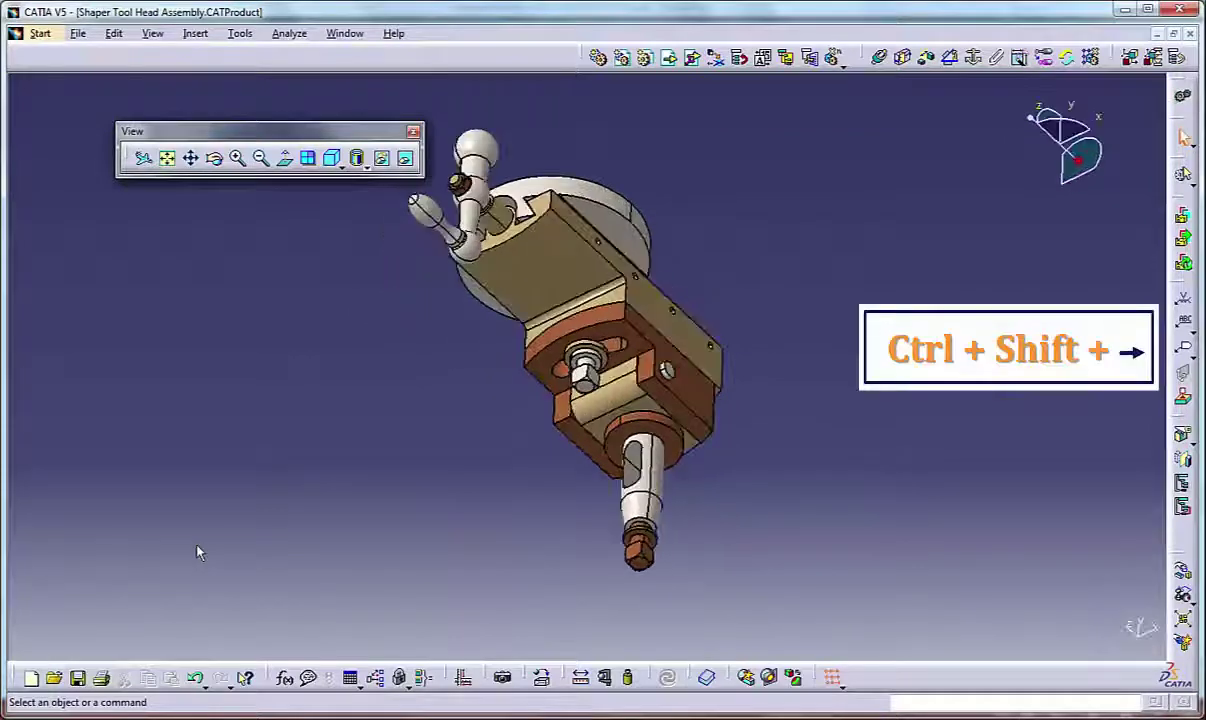
key(ctrl+shift+Right)
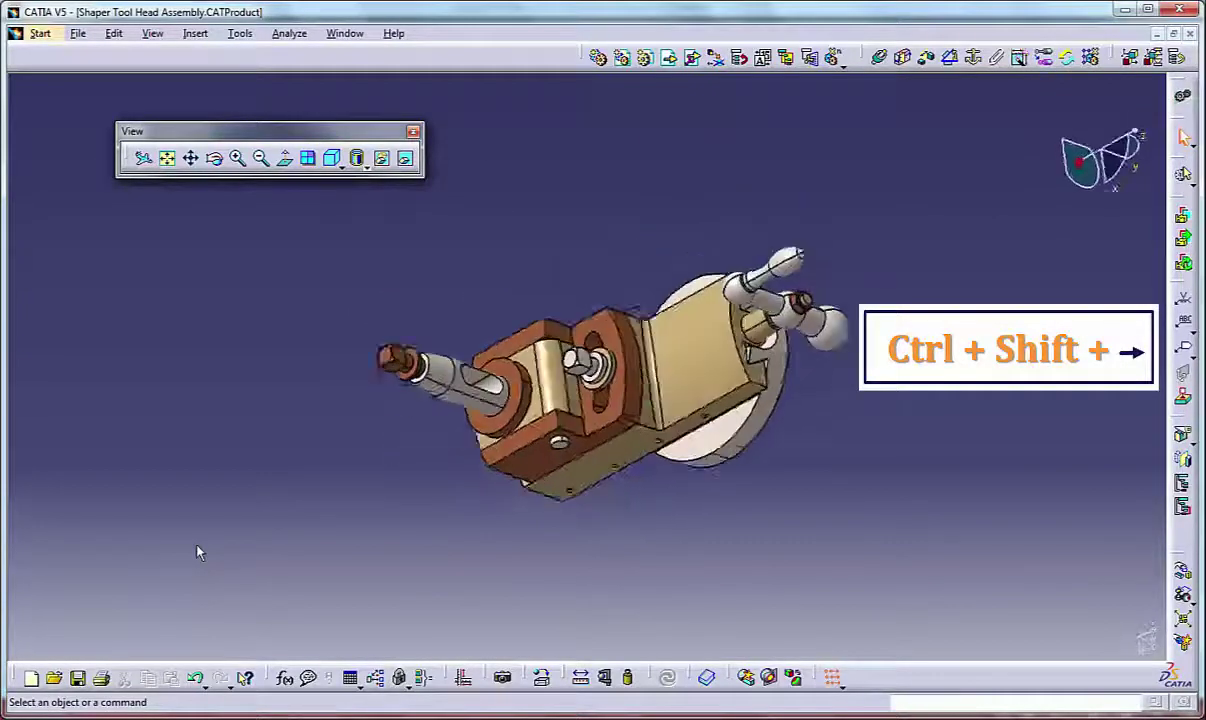
key(ctrl+shift+Left)
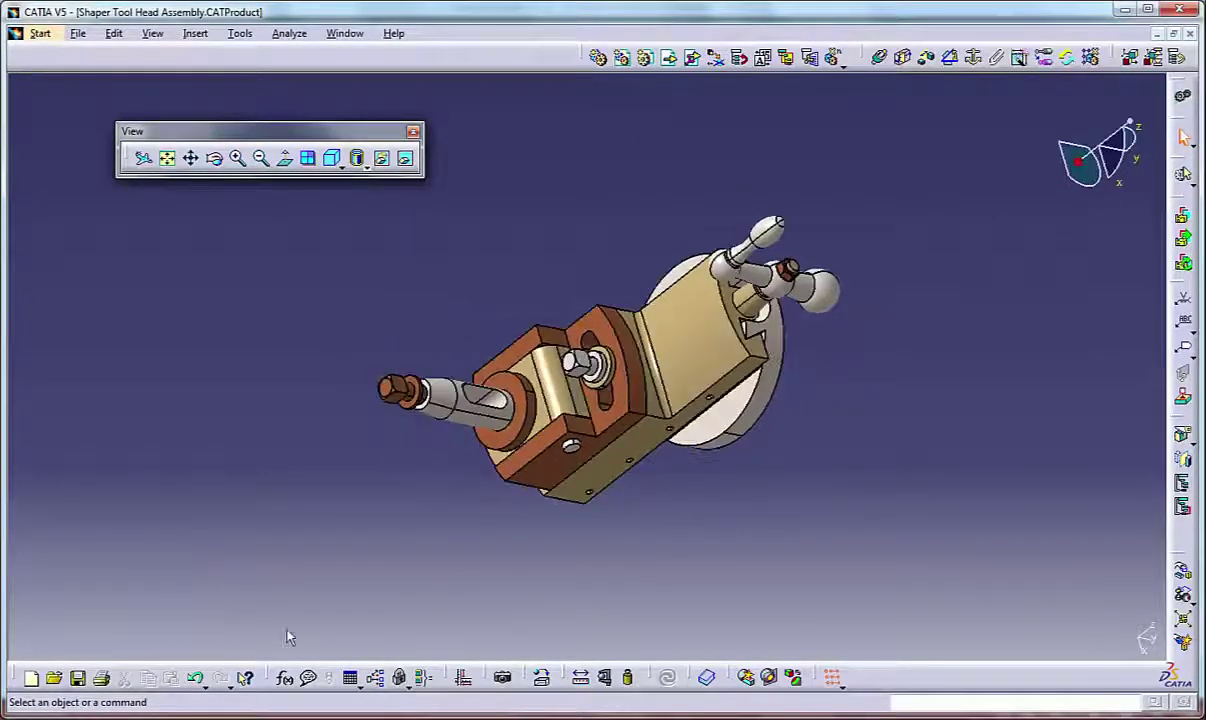
Snap to Isometric View, nudge it, then orbit with View > Rotate to look down from above.
click(337, 162)
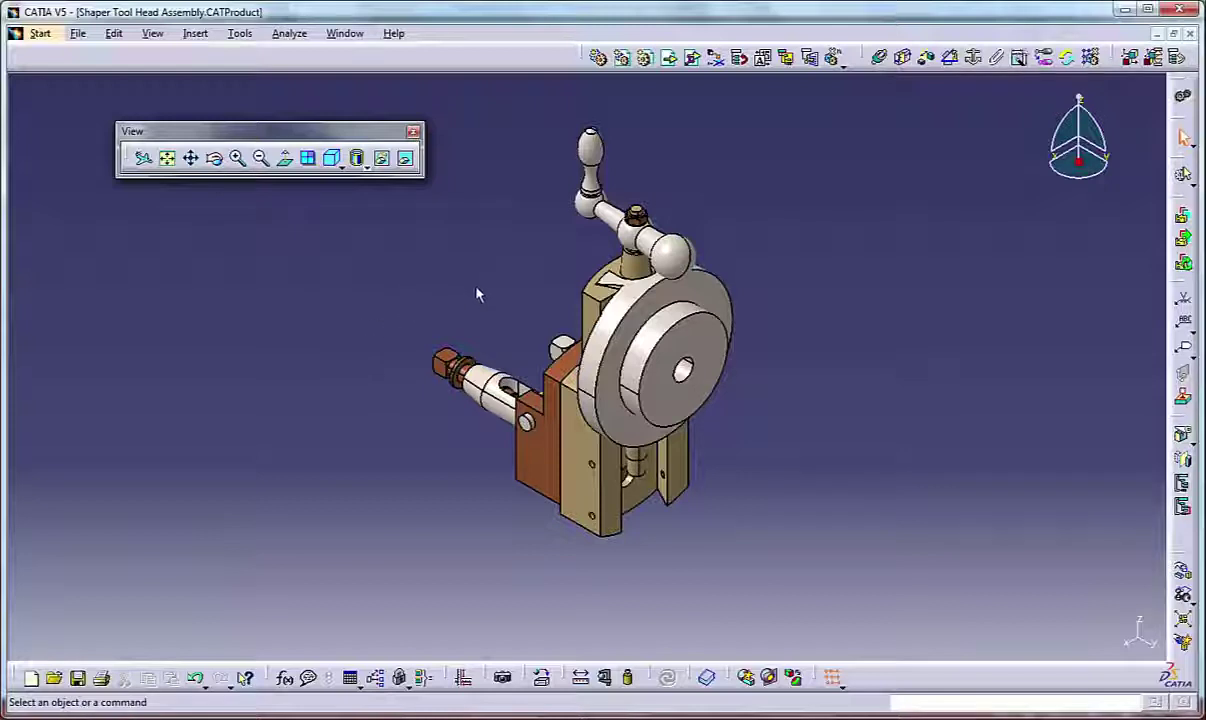
middle_drag(476, 291, 537, 291)
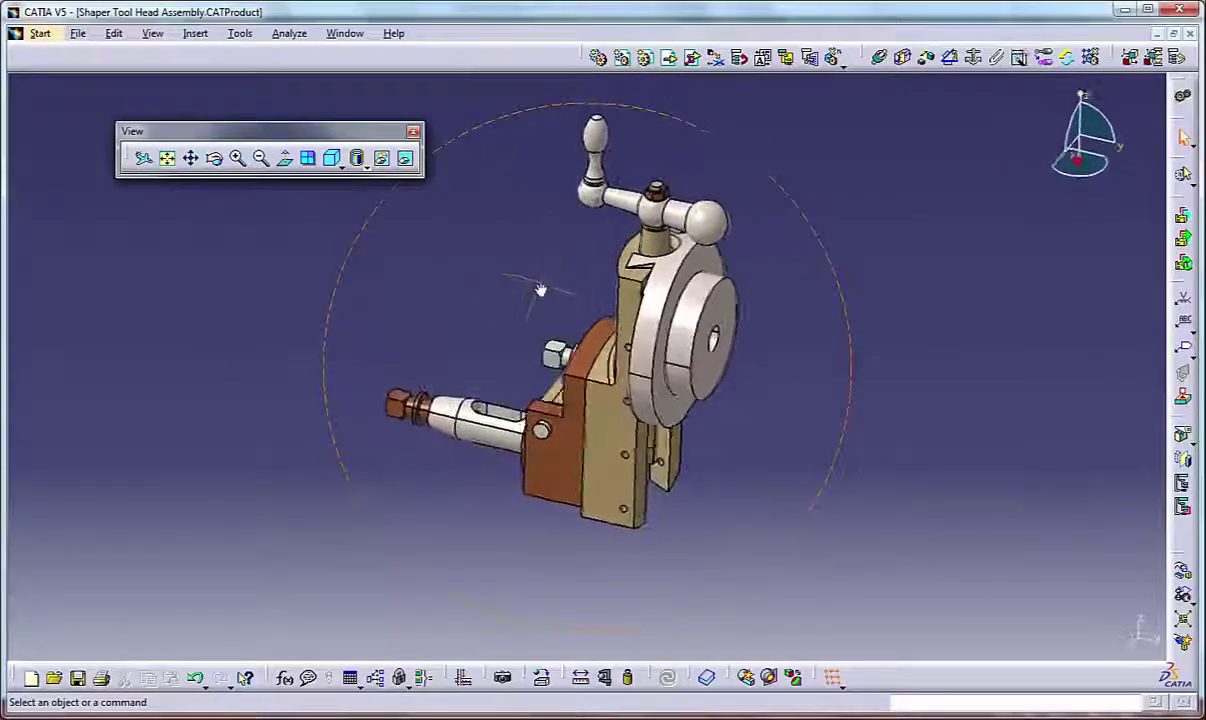
click(152, 34)
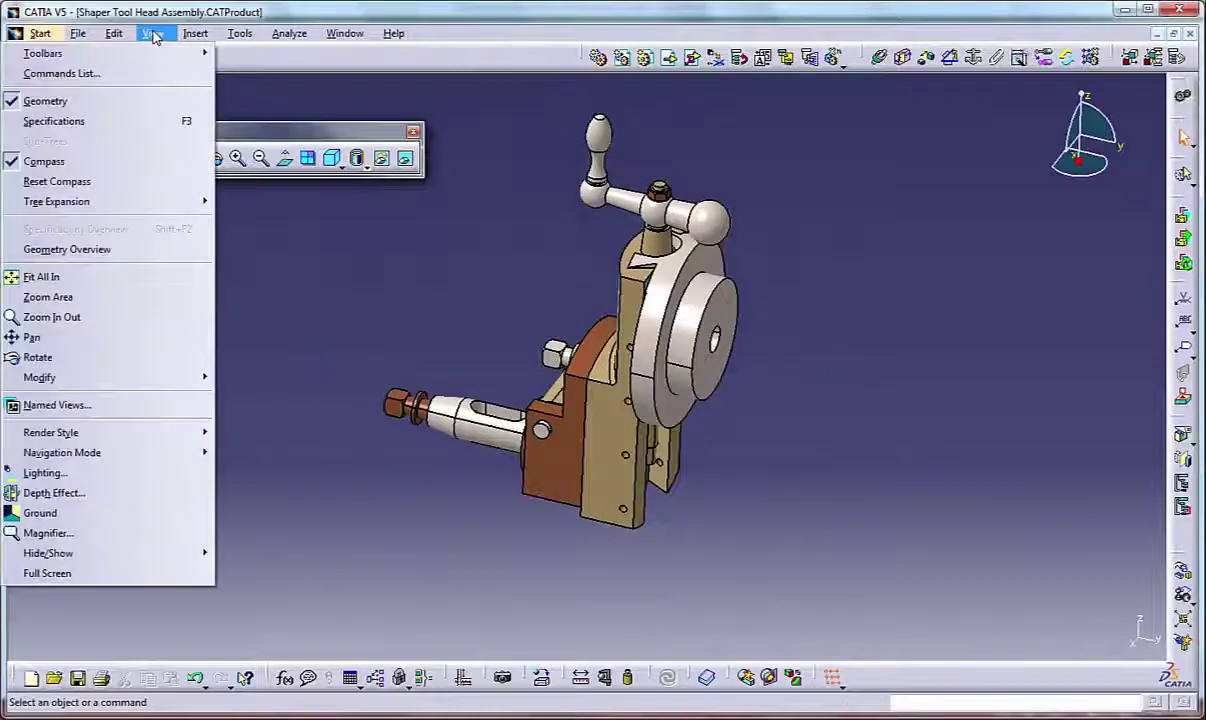
click(48, 359)
drag(515, 321, 737, 335)
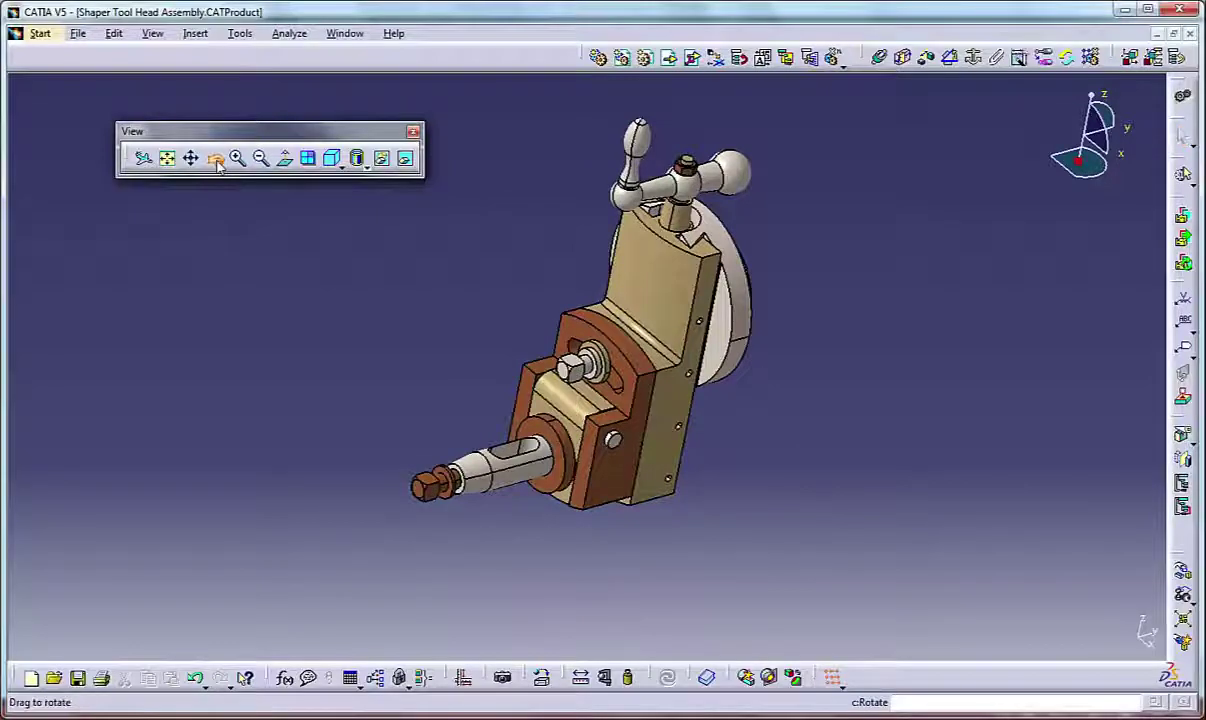
drag(517, 241, 699, 283)
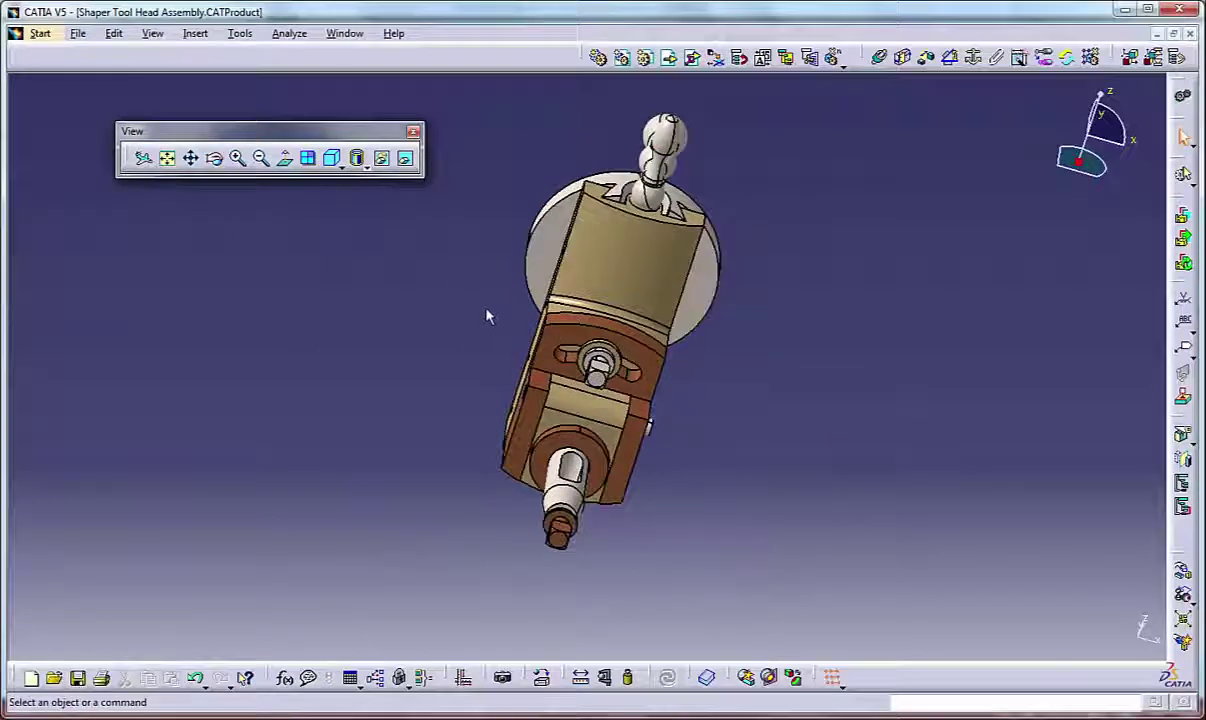
Open the Magnifier in isometric view, move its frame toward the crank handle and rotate.
click(153, 35)
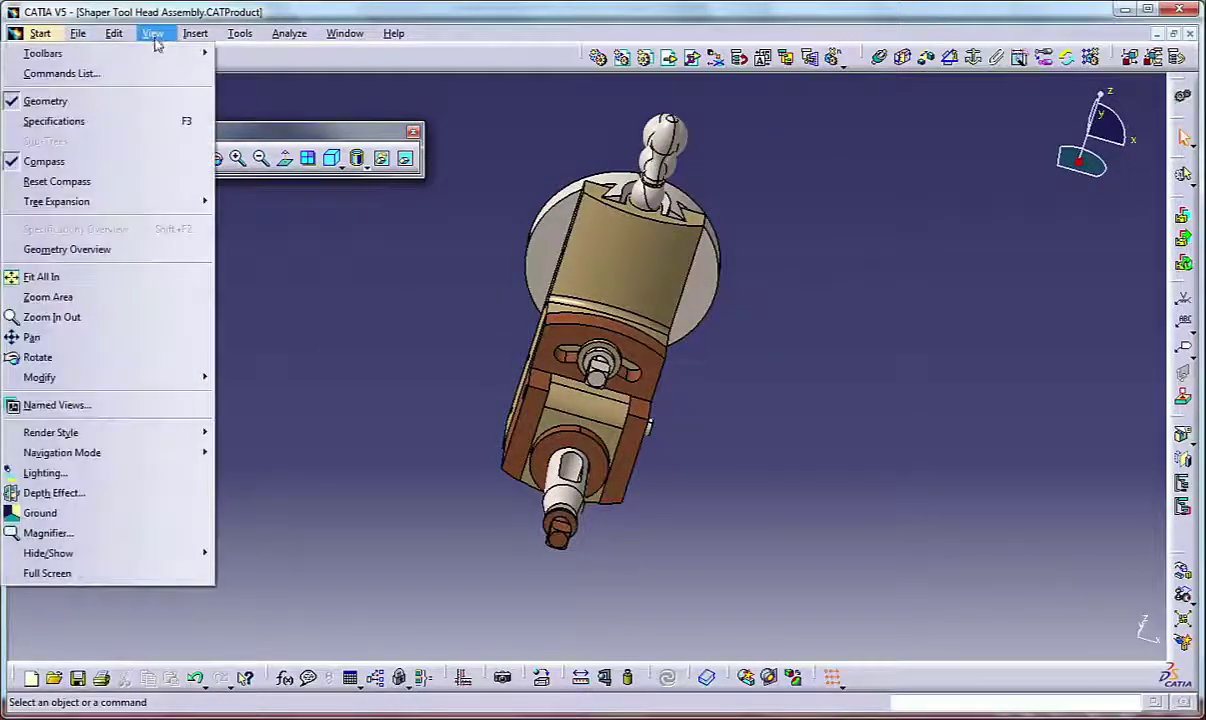
click(88, 536)
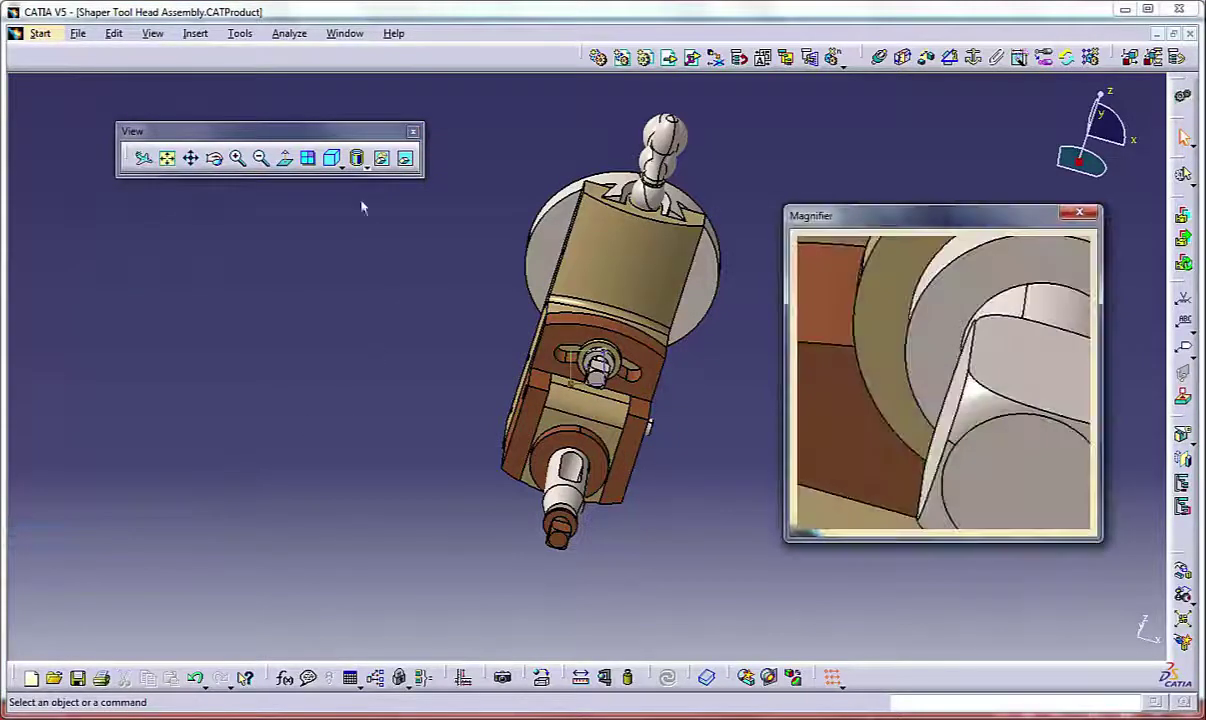
click(331, 158)
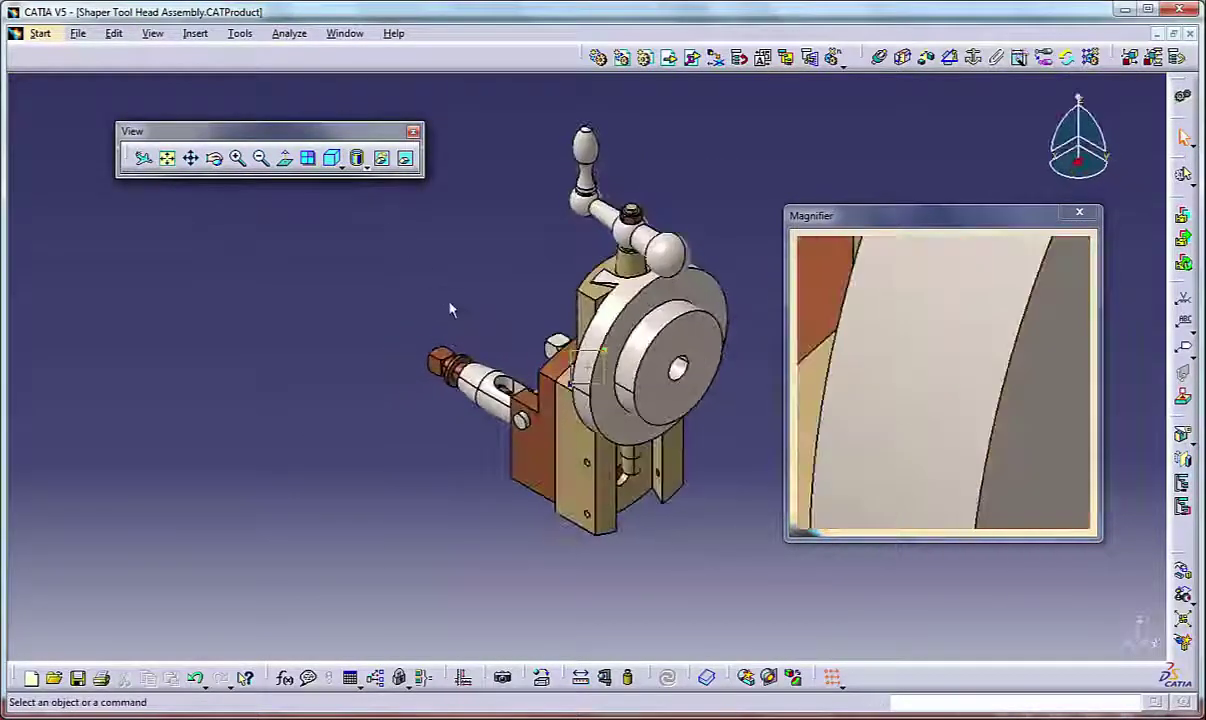
drag(585, 372, 592, 404)
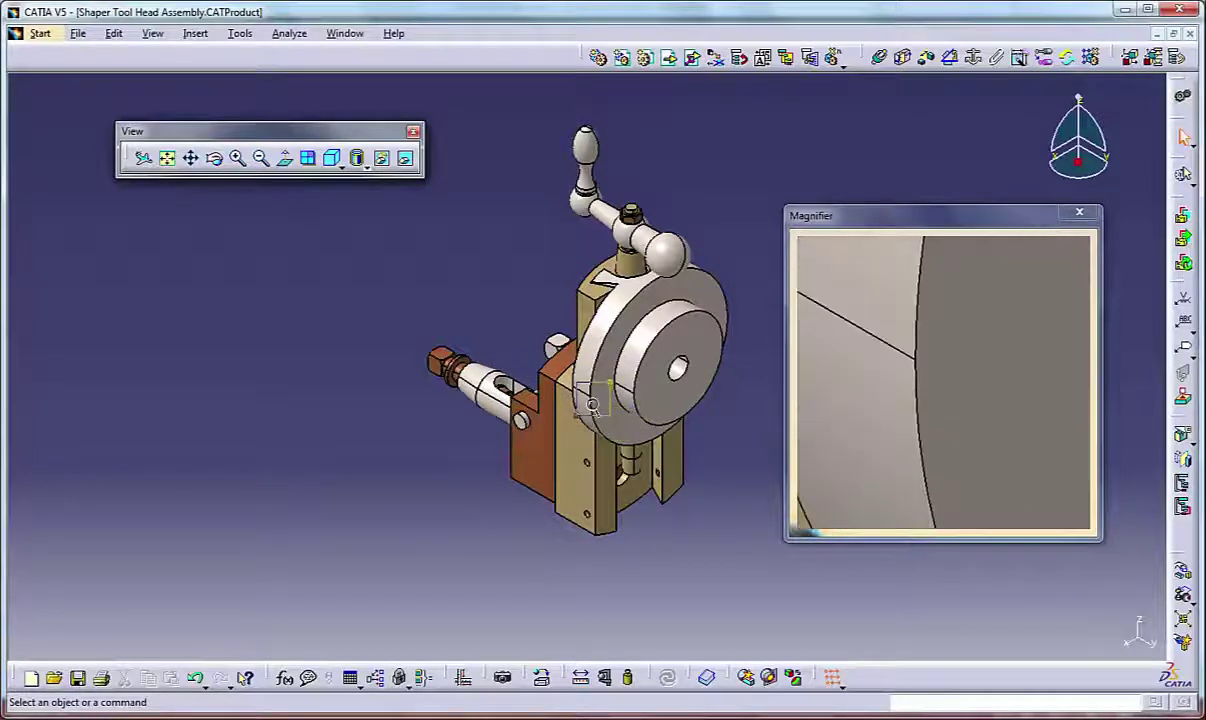
middle_drag(538, 289, 522, 314)
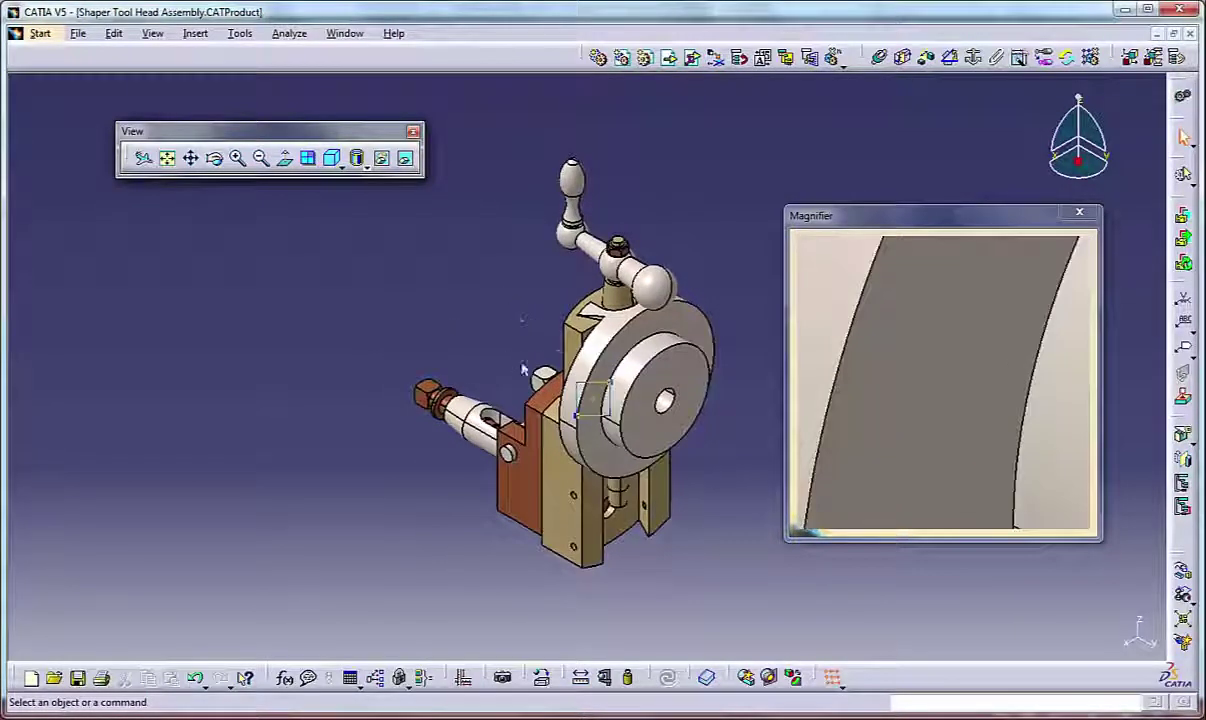